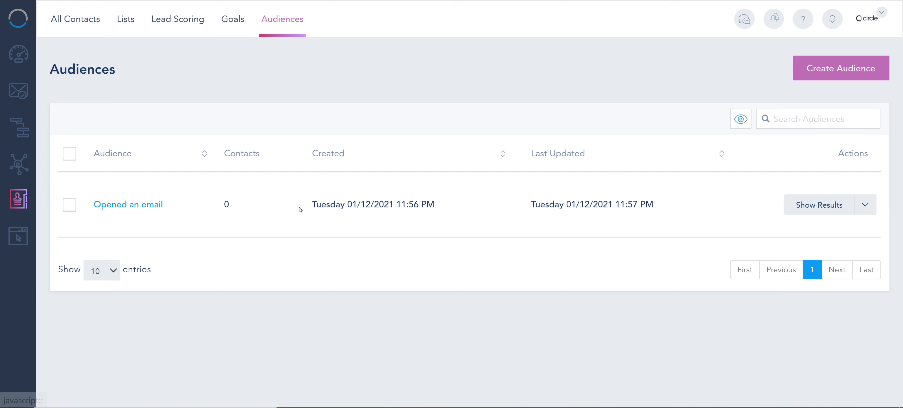
Examine the last update time and the available actions of the "Opened an email" audience.
left_click_drag(520, 205, 650, 212)
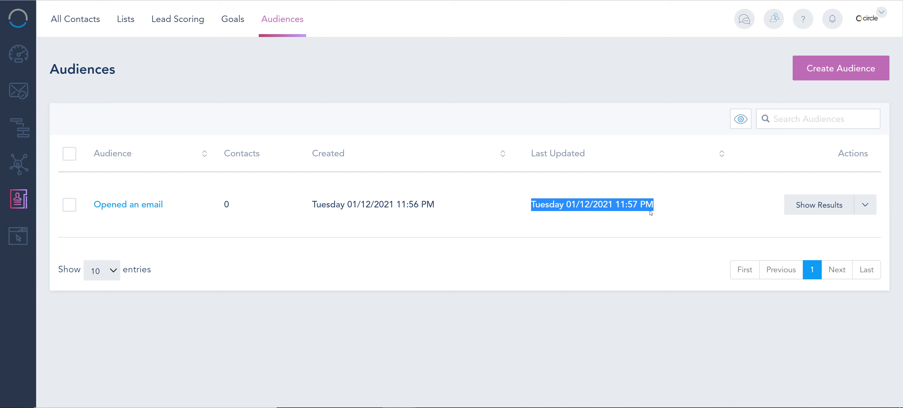
left_click(866, 205)
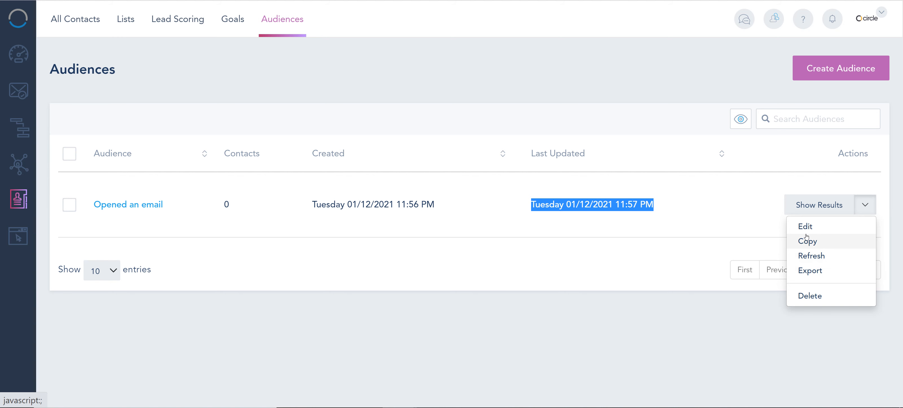
left_click(552, 78)
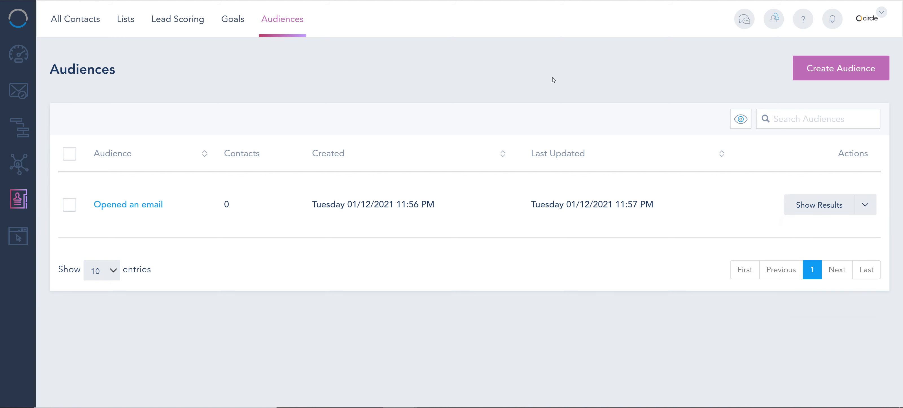
Start creating a new audience and name it "Gmail emails".
left_click(827, 74)
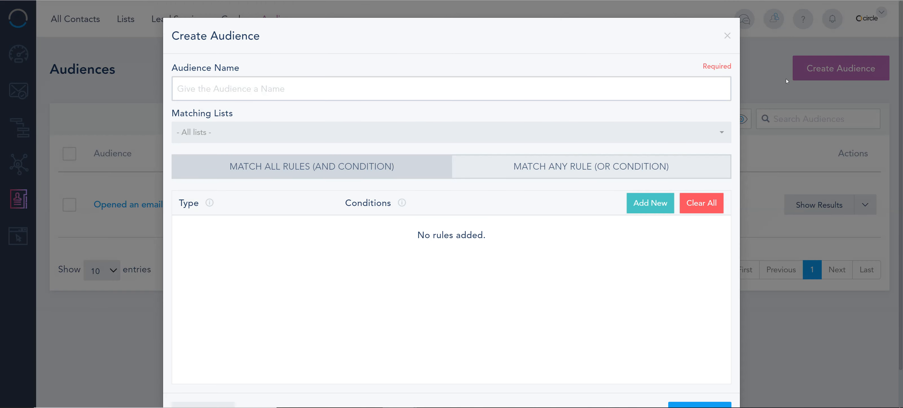
left_click(459, 92)
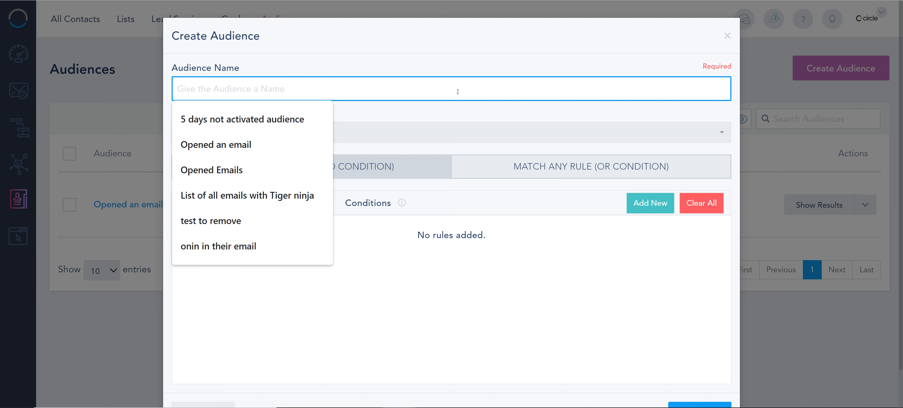
type("Gmail email")
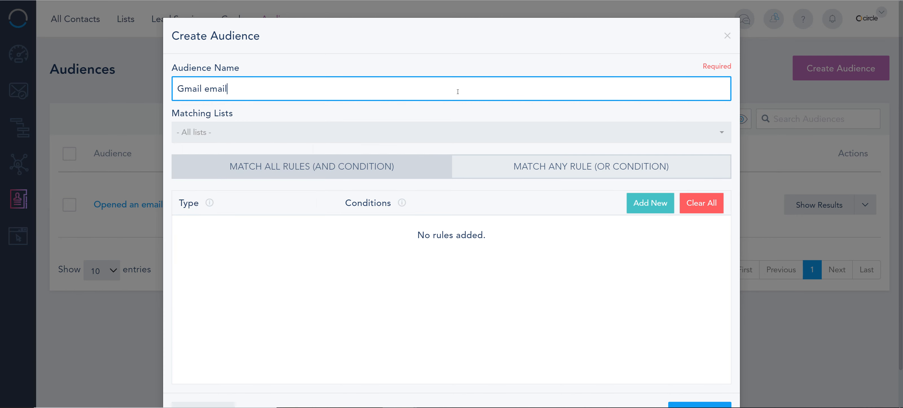
type("s")
Try restricting the matching lists to Master List and Expo 2020, and clear the list selection again.
left_click(495, 133)
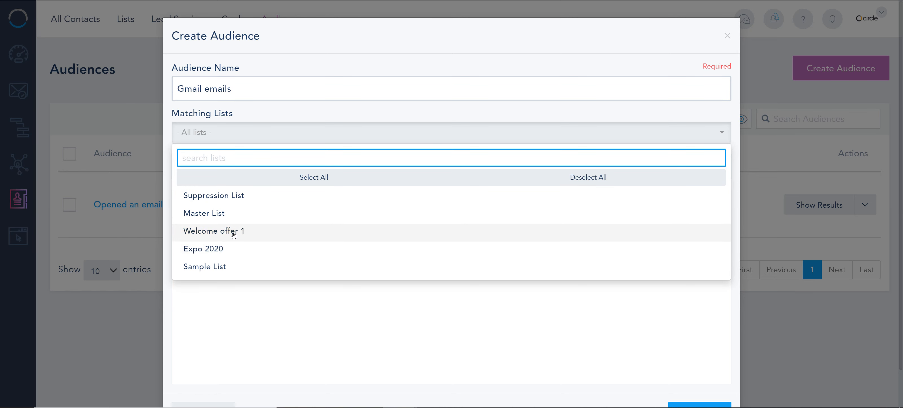
left_click(294, 175)
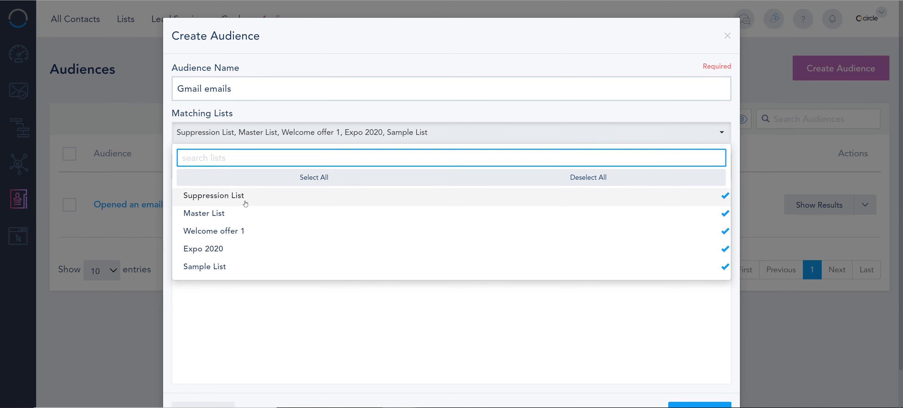
left_click(256, 199)
left_click(277, 213)
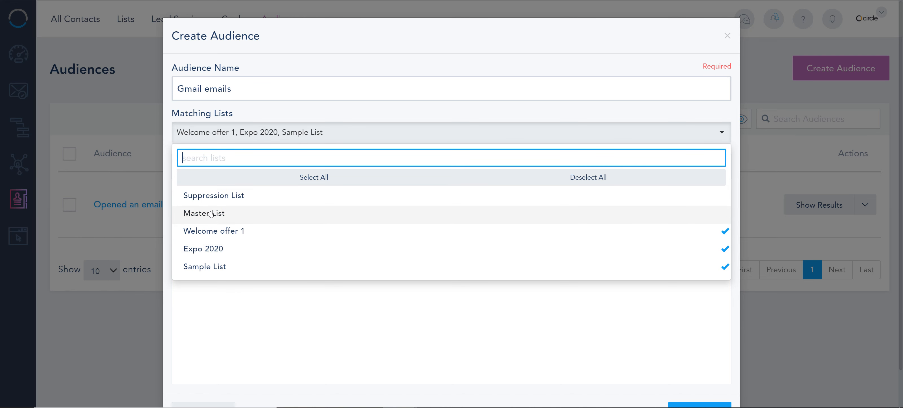
left_click(231, 220)
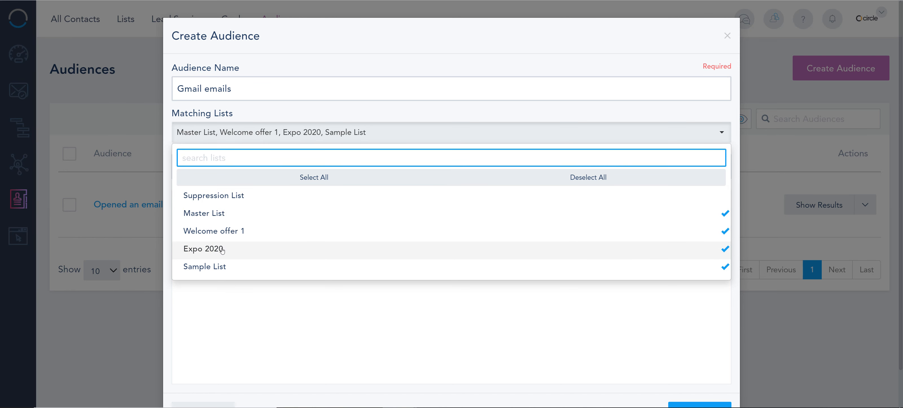
left_click(235, 232)
left_click(236, 266)
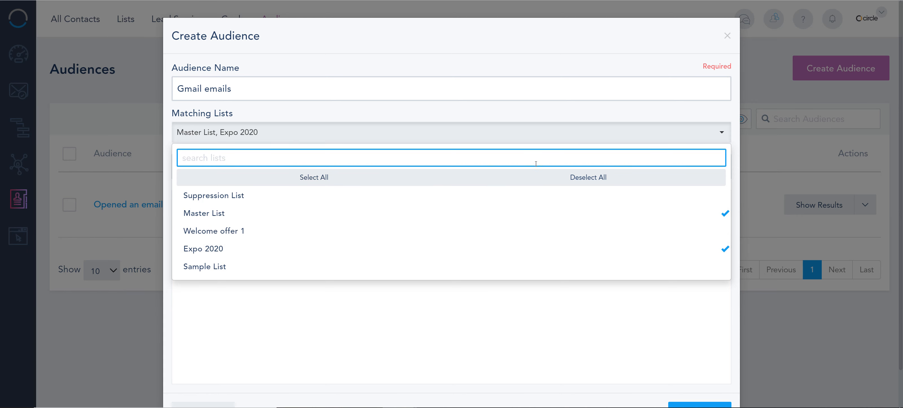
left_click(453, 177)
left_click(233, 110)
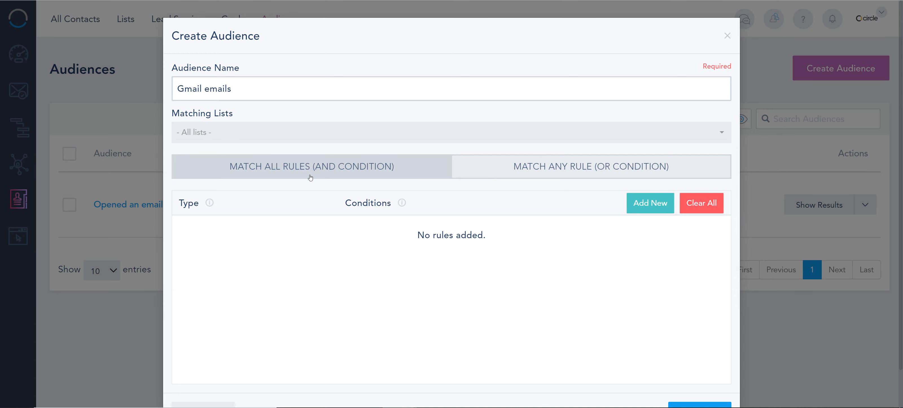
Add two empty rules to the audience and try the match-any (OR) condition before returning to match all rules (AND).
left_click(660, 205)
left_click(660, 205)
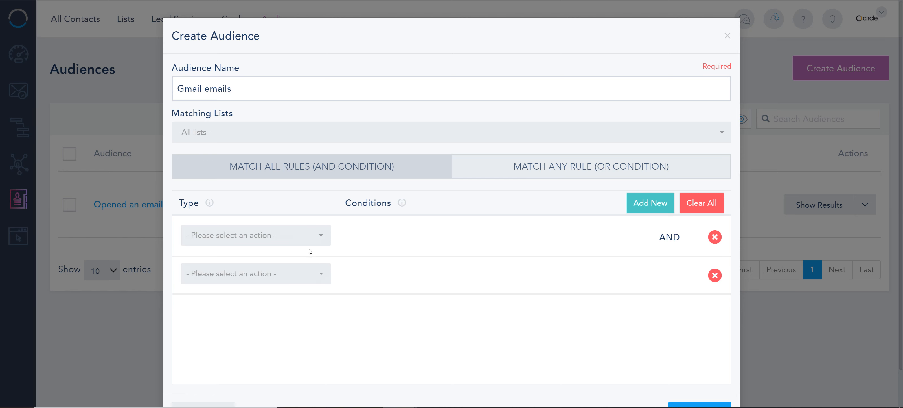
left_click(608, 175)
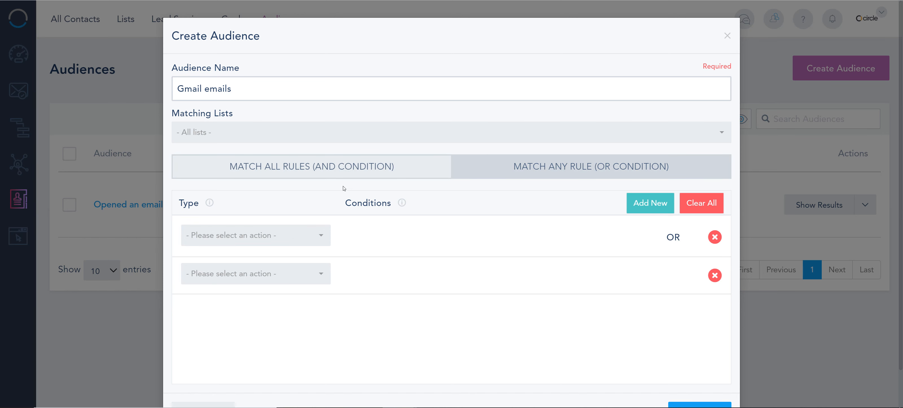
left_click(334, 178)
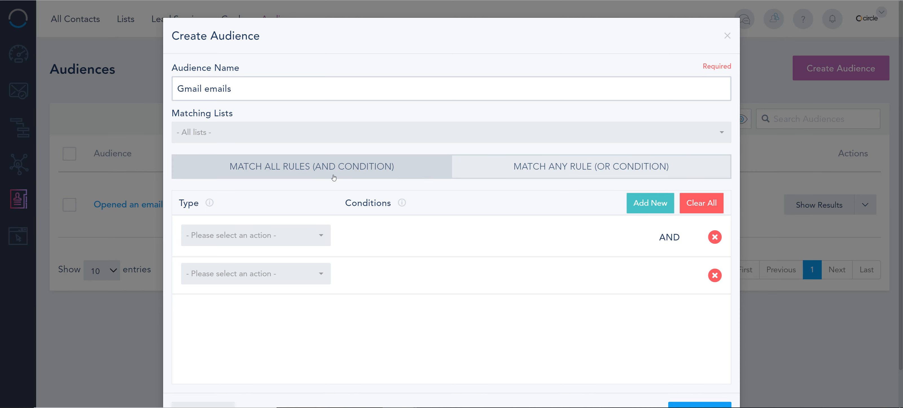
Remove the second empty rule from the audience.
left_click(715, 275)
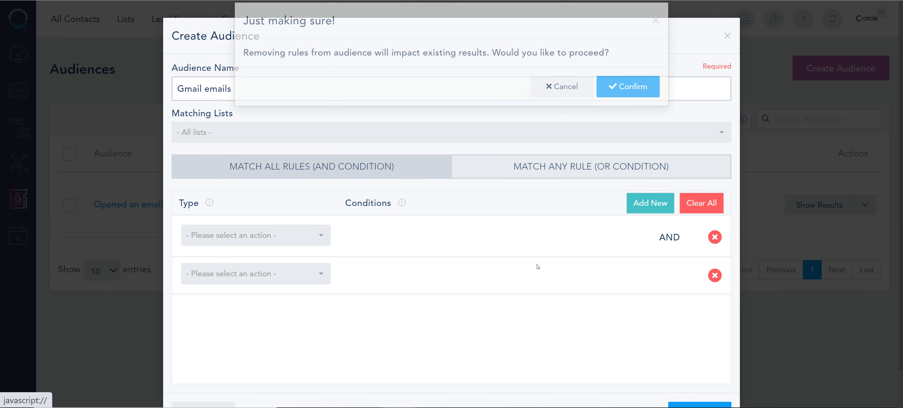
left_click(628, 102)
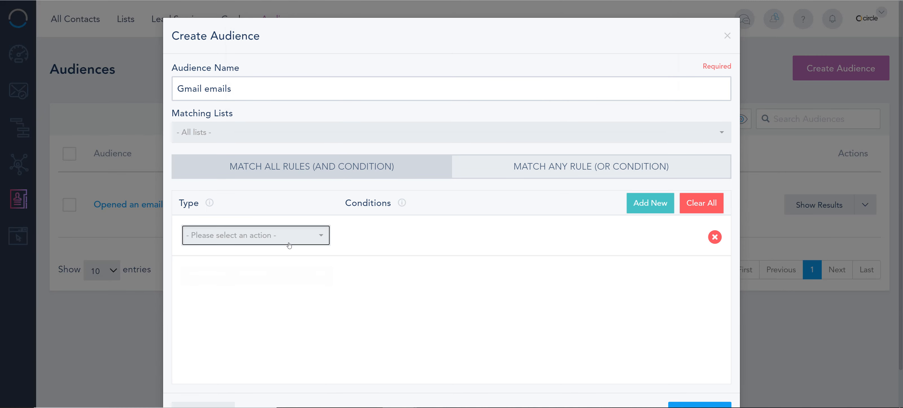
Set the rule's type to Link Clicked from the Landing Page Engagement group.
left_click(288, 242)
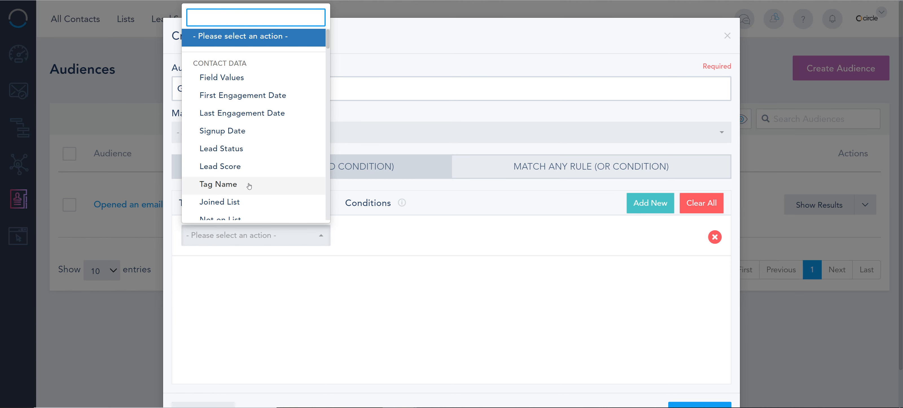
scroll(257, 149, "down", 2)
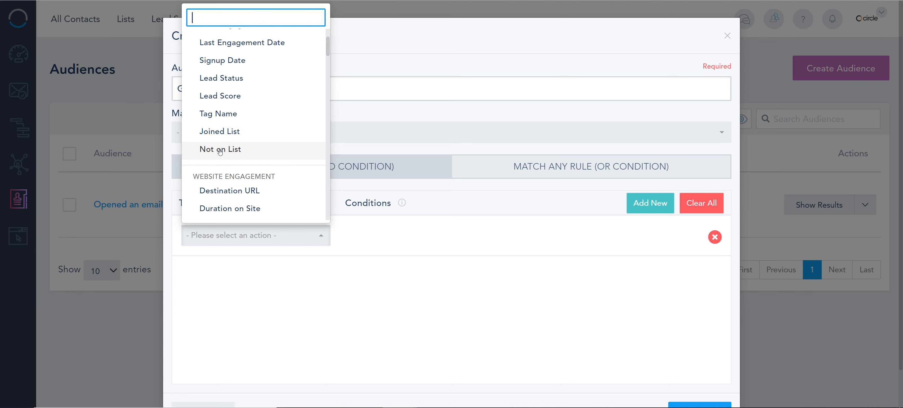
scroll(221, 152, "down", 2)
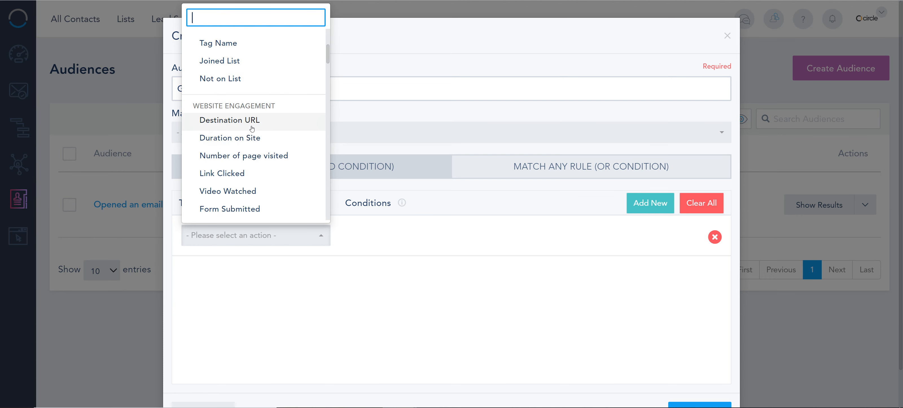
left_click_drag(204, 106, 277, 106)
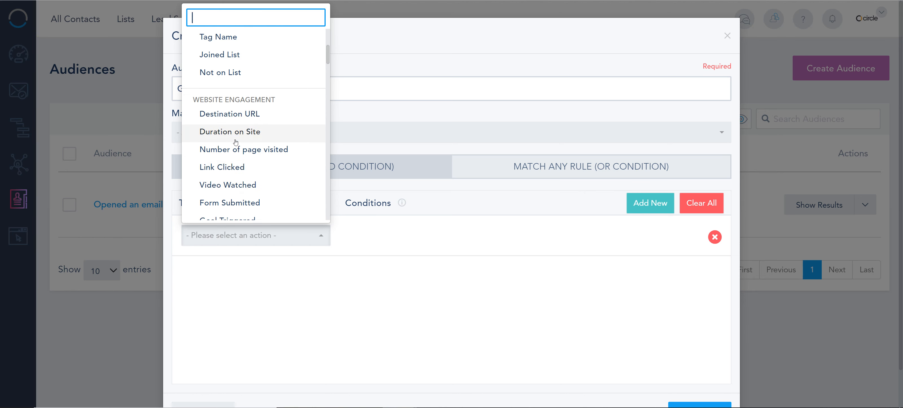
scroll(224, 141, "down", 2)
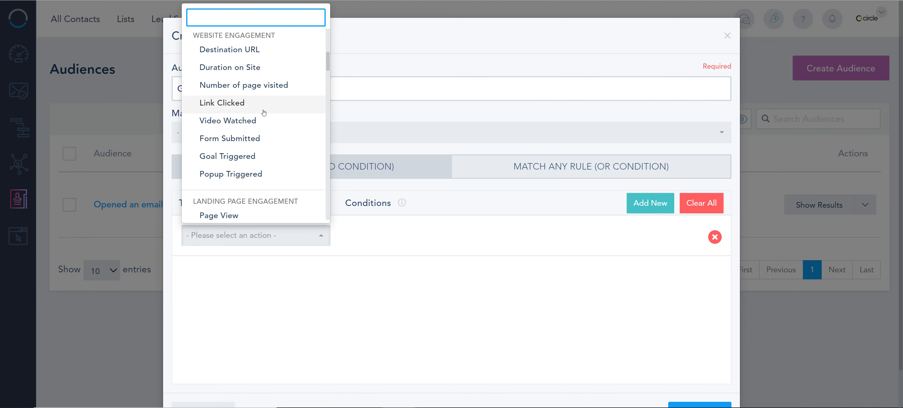
scroll(261, 110, "down", 2)
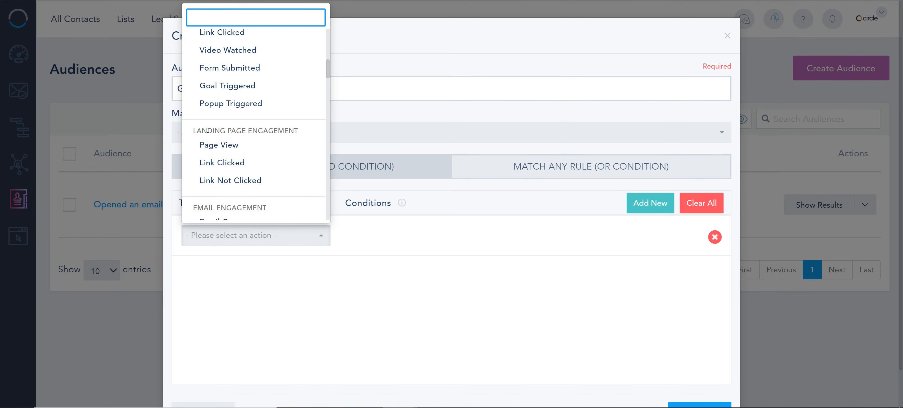
left_click_drag(207, 130, 292, 131)
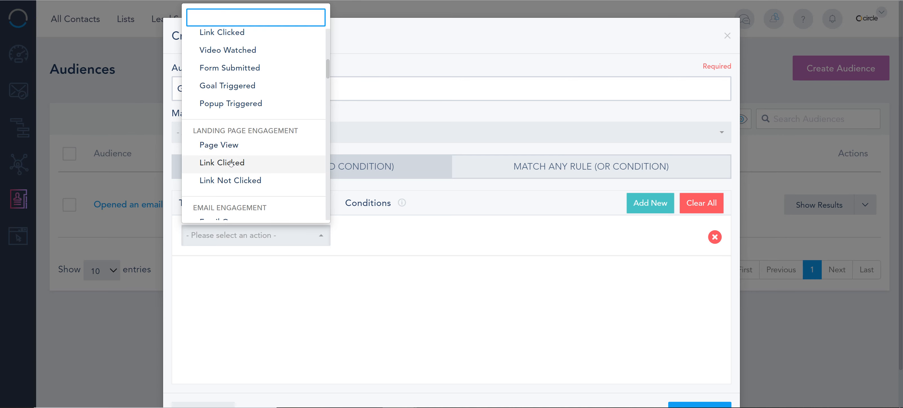
left_click(230, 163)
Choose the "Welcome offer" landing page as the rule's condition and show the links that can be selected for it.
left_click(390, 229)
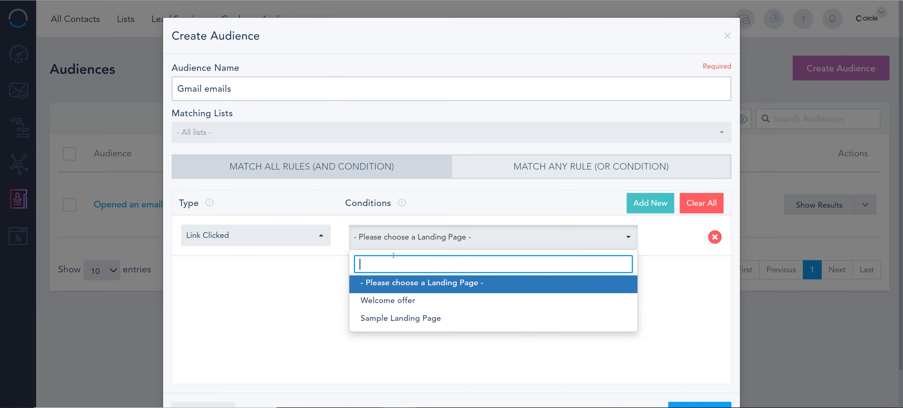
left_click(401, 302)
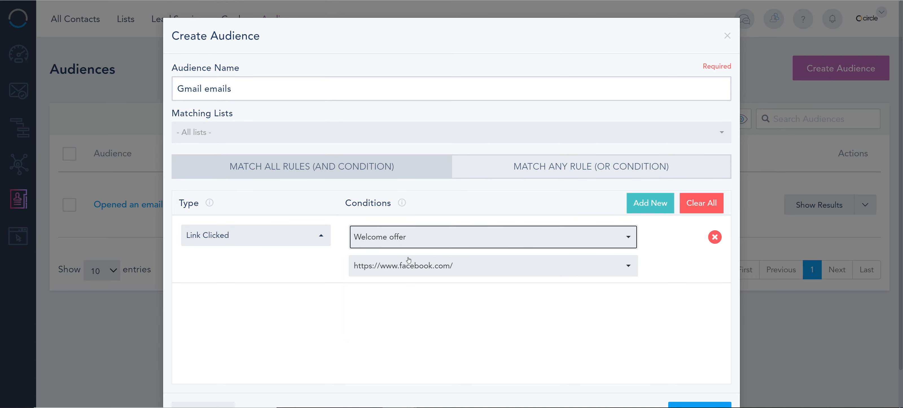
left_click(409, 265)
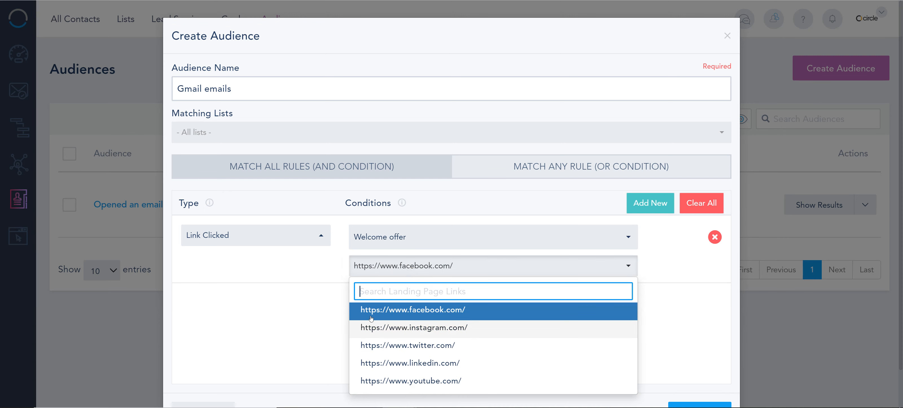
Change the rule's type to Email Open from the Email Engagement group.
left_click(305, 244)
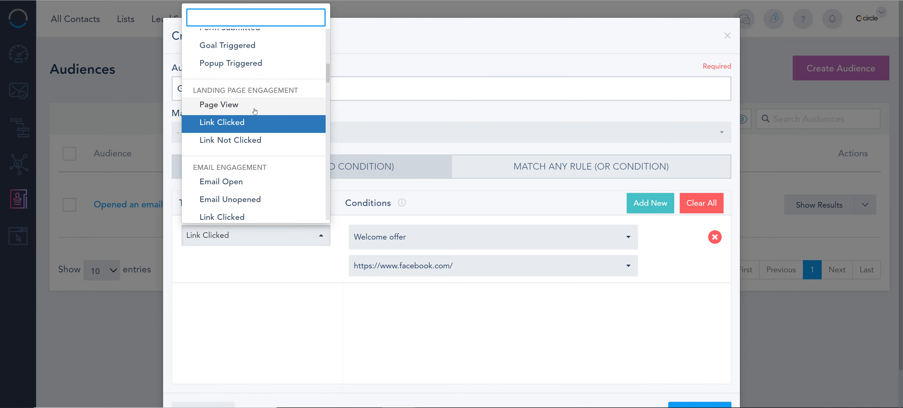
scroll(245, 103, "up", 2)
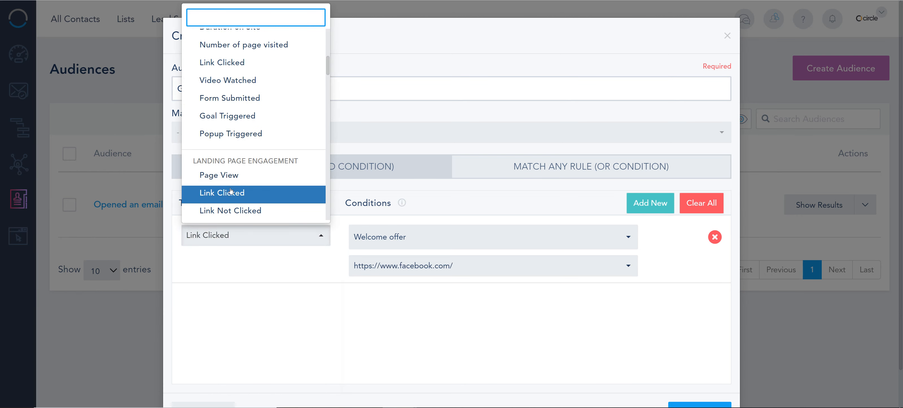
scroll(238, 75, "up", 2)
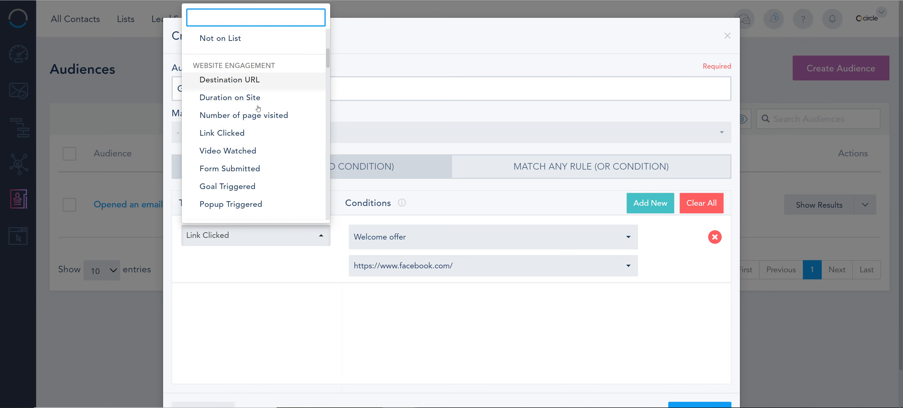
scroll(275, 138, "down", 3)
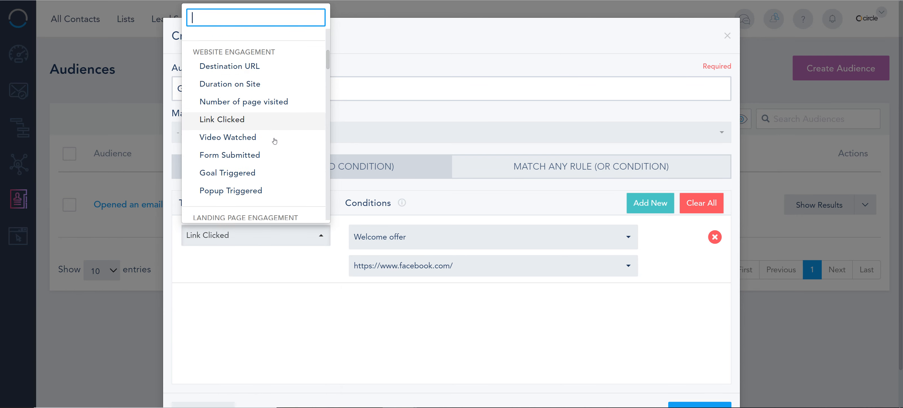
scroll(274, 140, "down", 2)
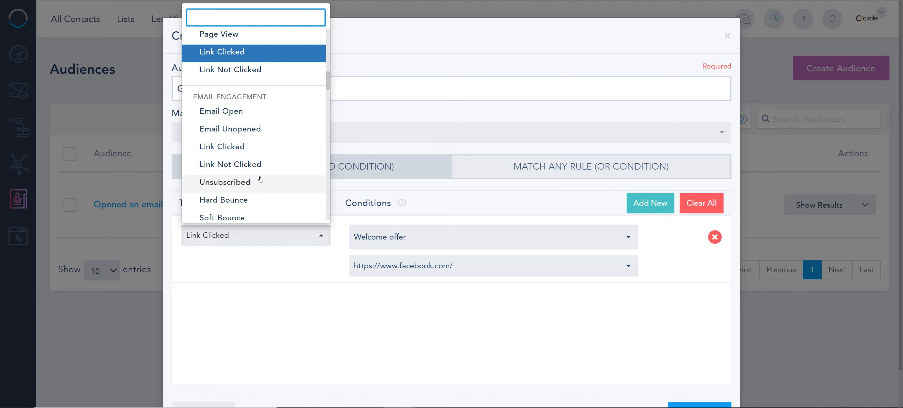
left_click(262, 119)
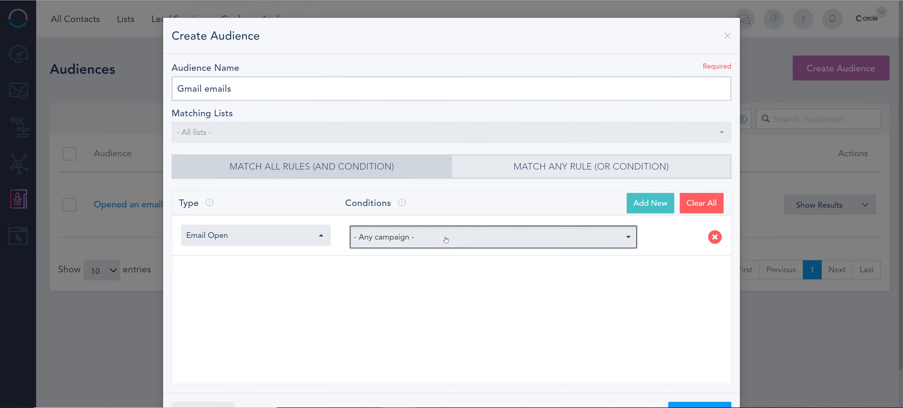
Show the campaigns for Email Open, and change the rule's type to Attendance from the Webinars group with its webinar choices displayed.
left_click(444, 238)
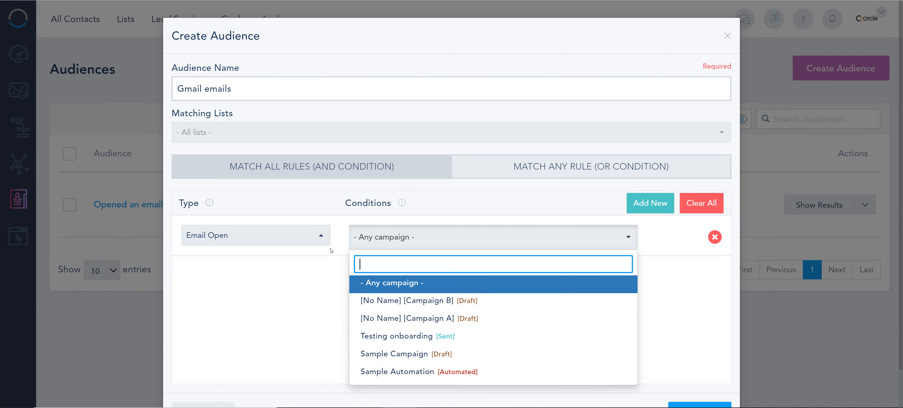
left_click(305, 239)
scroll(245, 156, "down", 4)
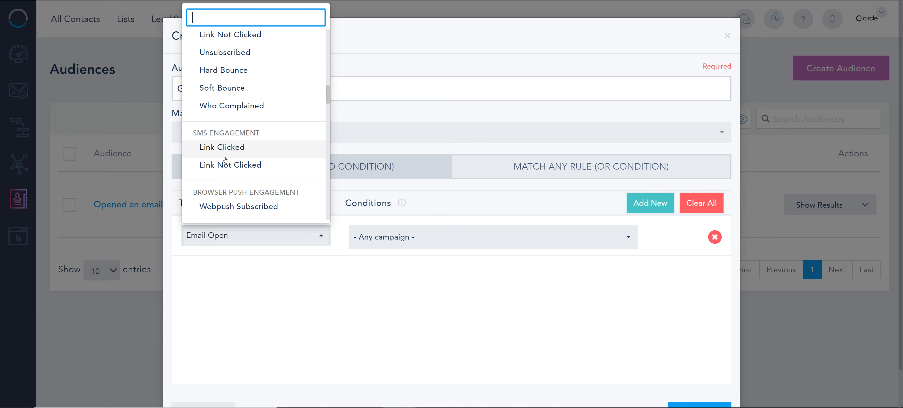
scroll(239, 146, "down", 2)
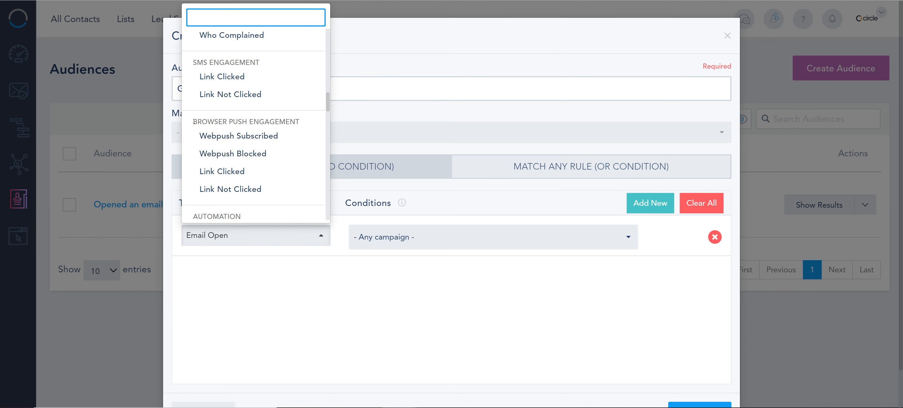
scroll(275, 137, "down", 2)
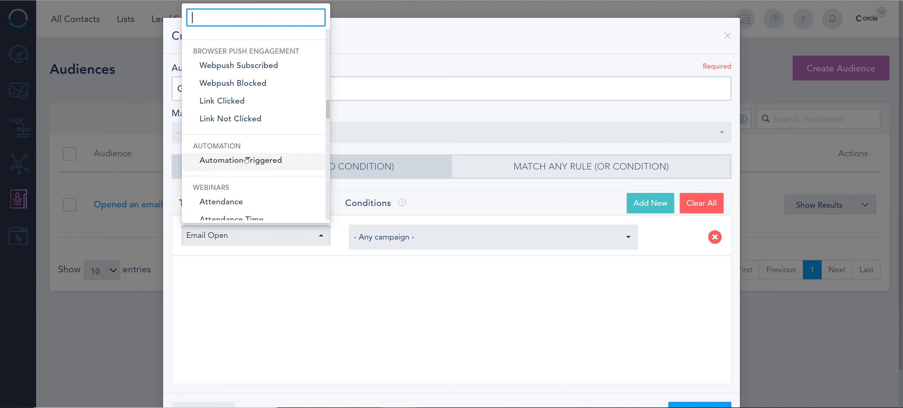
scroll(227, 149, "down", 2)
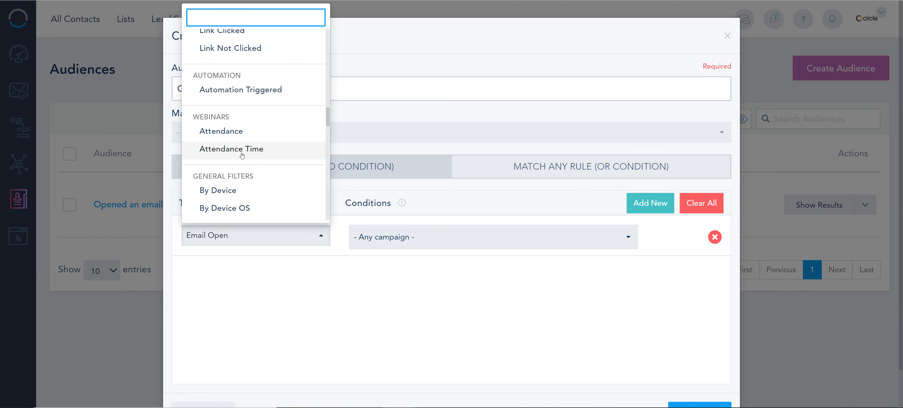
left_click(238, 137)
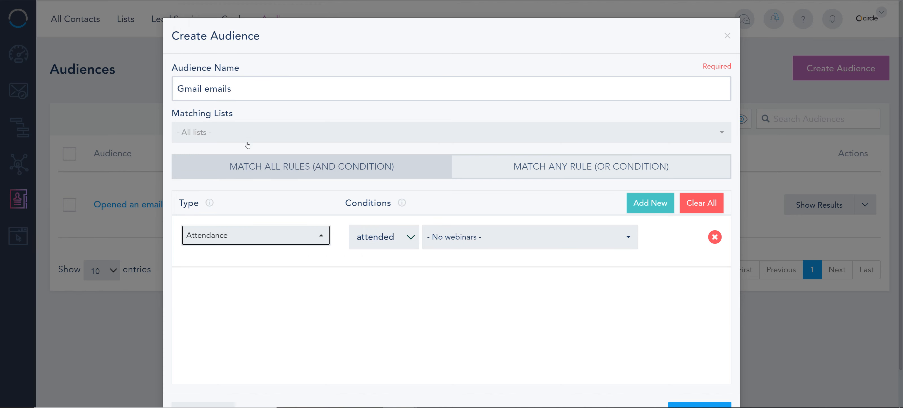
left_click(473, 238)
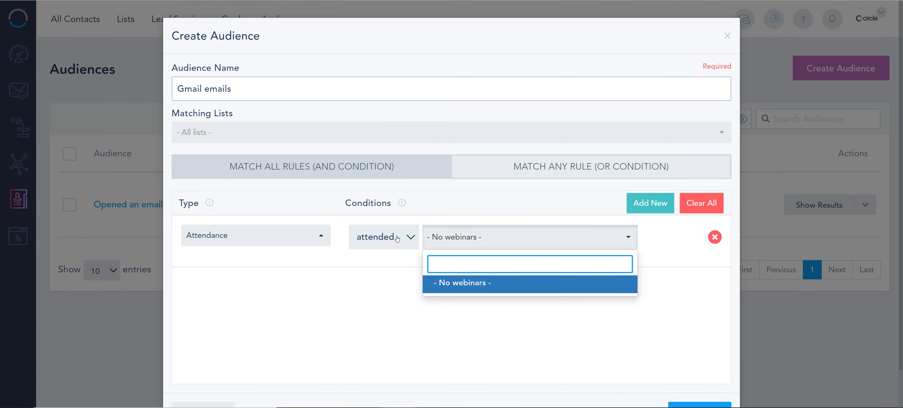
Examine the rule types offered in the General Filters and E-Commerce groups.
left_click(308, 234)
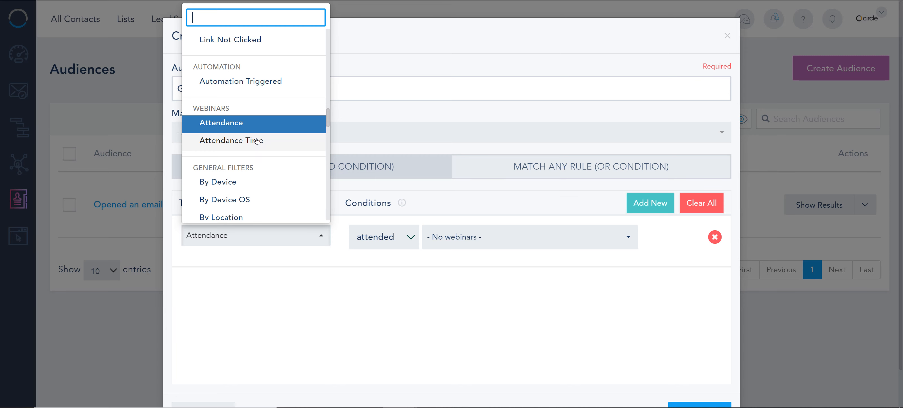
scroll(256, 142, "down", 2)
scroll(233, 90, "down", 1)
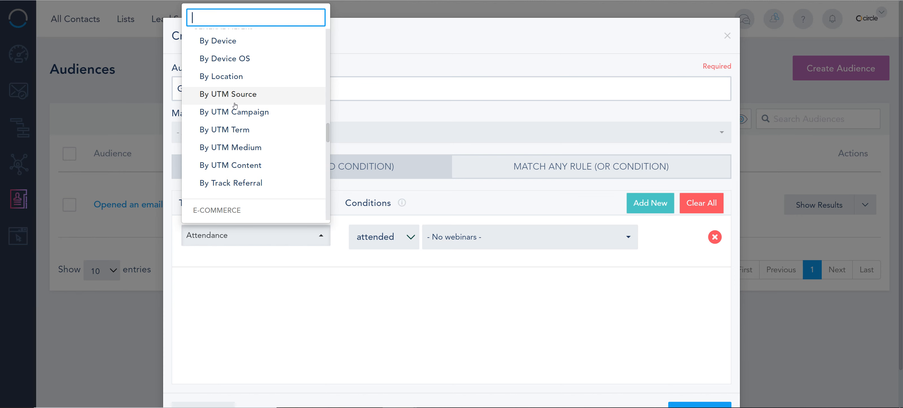
scroll(234, 105, "down", 4)
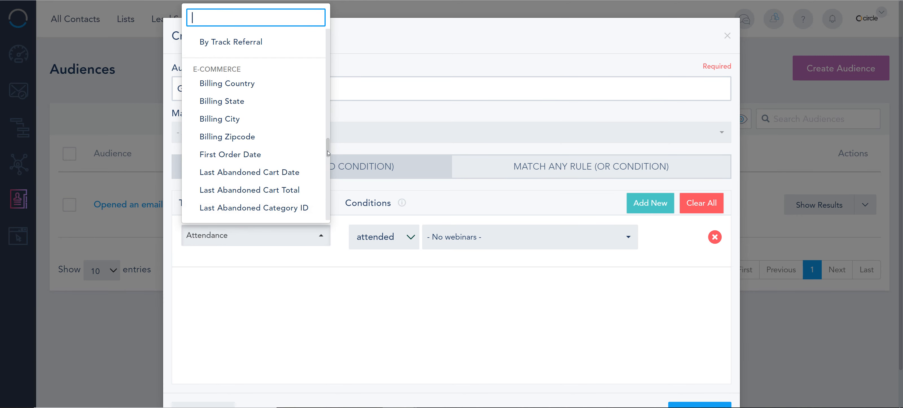
left_click_drag(327, 145, 327, 176)
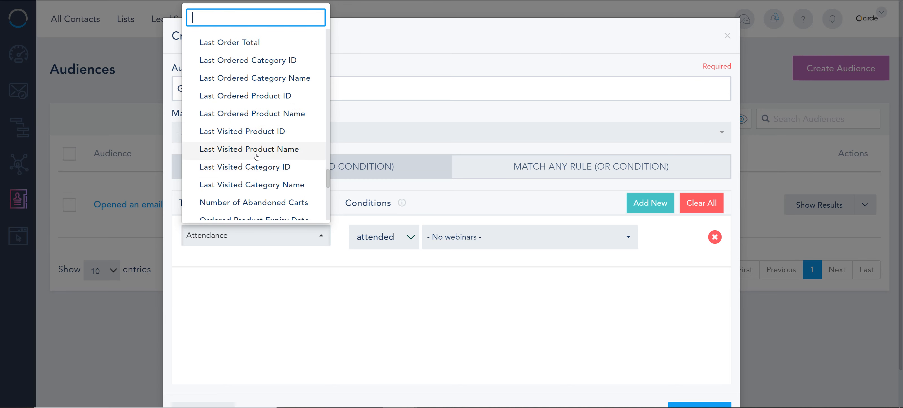
scroll(287, 161, "down", 2)
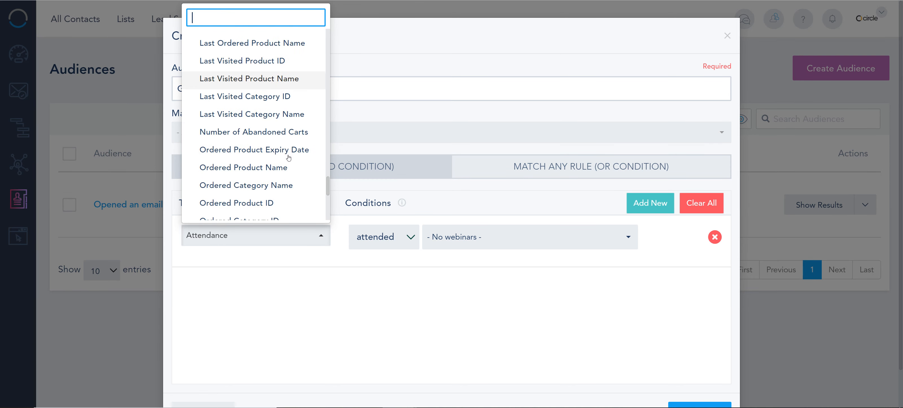
scroll(288, 162, "down", 2)
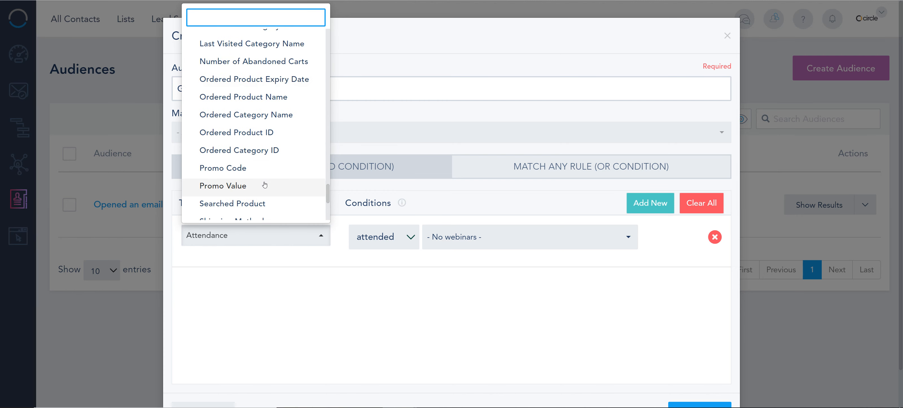
scroll(264, 185, "down", 4)
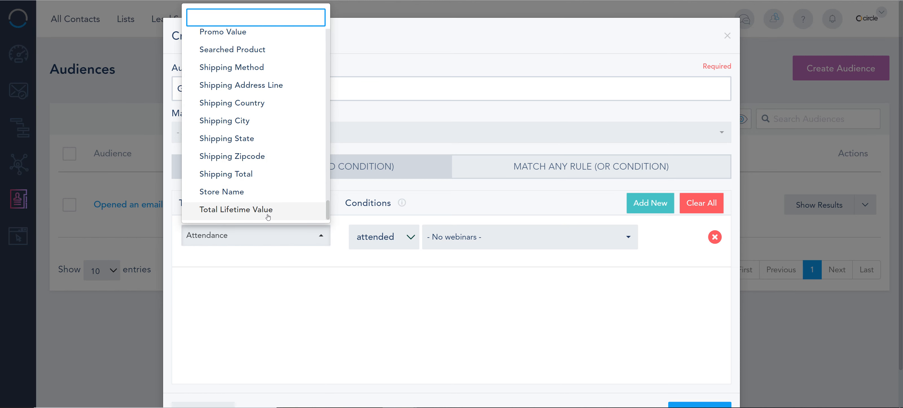
scroll(268, 217, "up", 4)
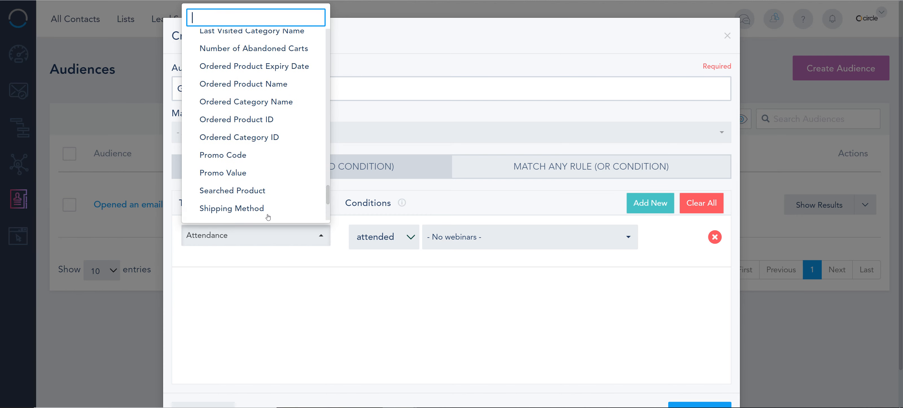
Search the rule types for "exp" and clear the search.
type("exp")
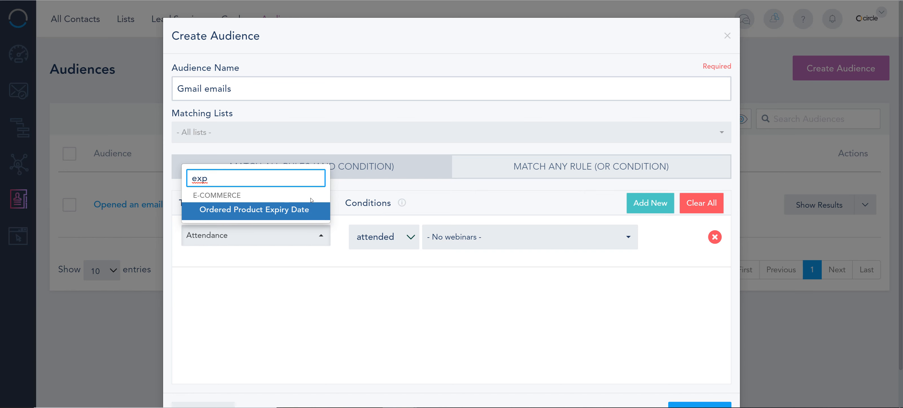
key("ctrl+a")
key("BackSpace")
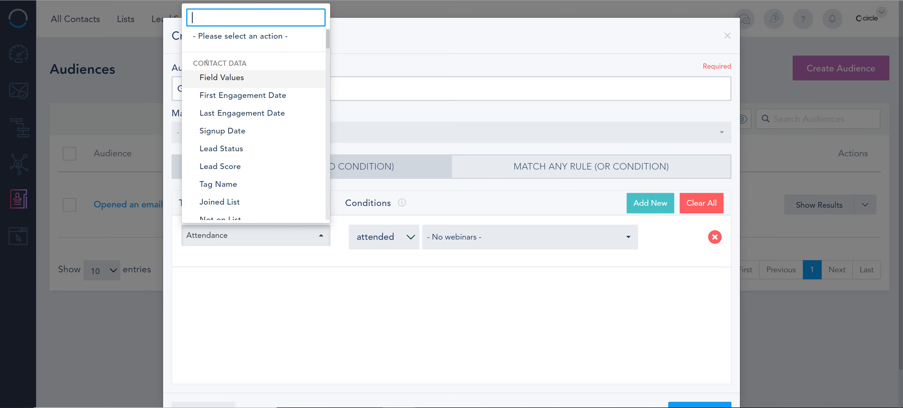
Set the rule's type to Field Values from the Contact Data group and its field source to Master List.
left_click(211, 81)
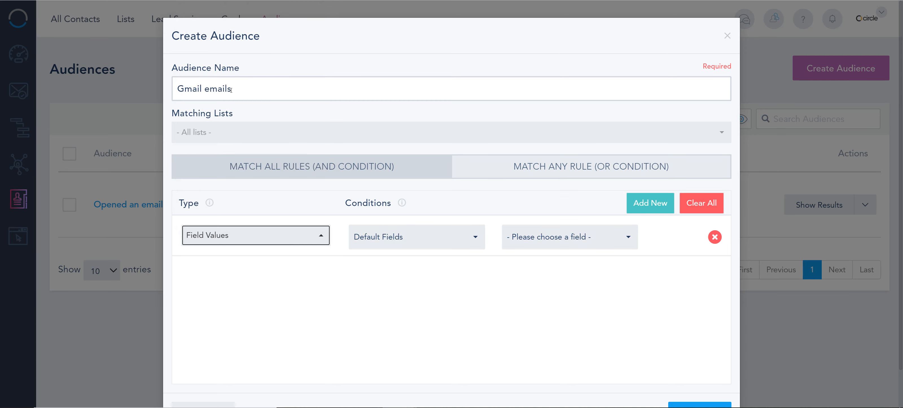
left_click(410, 236)
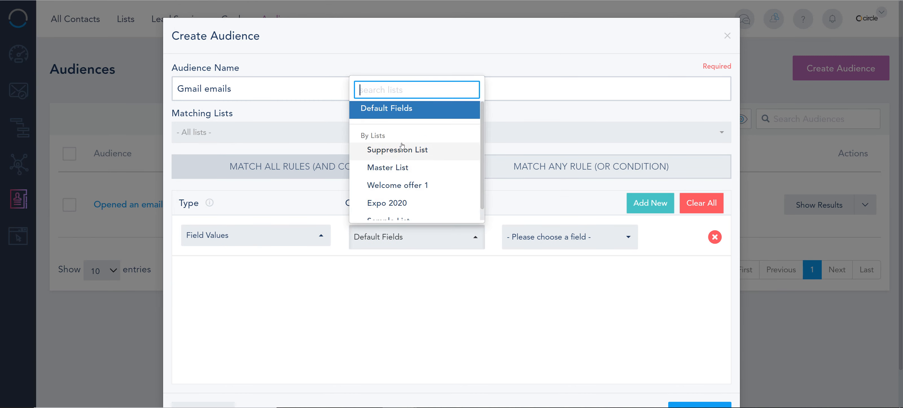
left_click(388, 176)
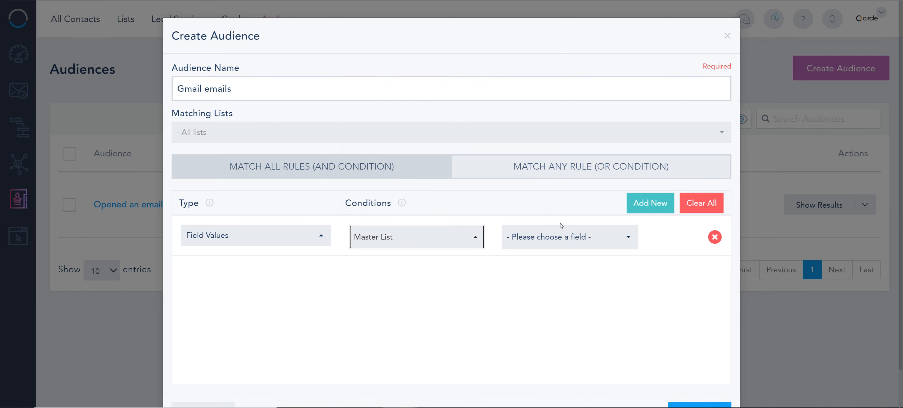
Look through the Master List fields and choose First Name for the rule.
left_click(575, 241)
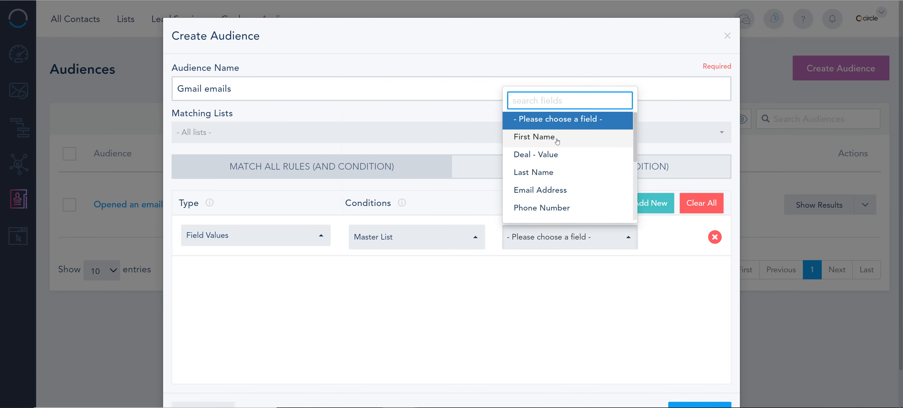
scroll(555, 139, "down", 2)
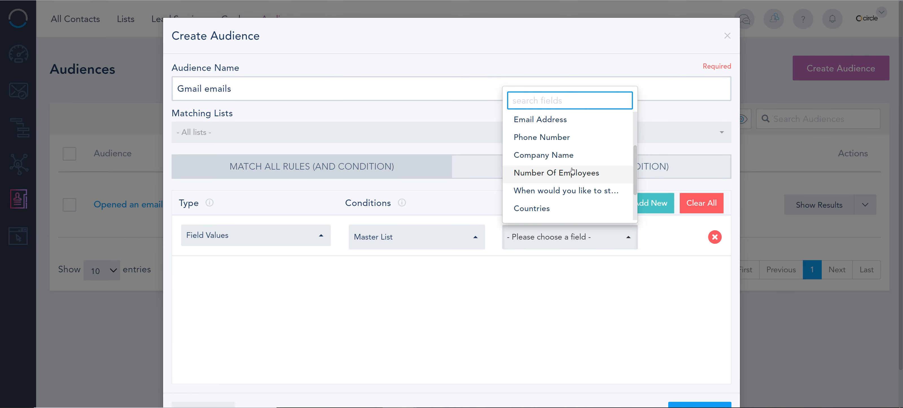
scroll(567, 173, "down", 3)
scroll(568, 180, "up", 2)
scroll(568, 177, "up", 2)
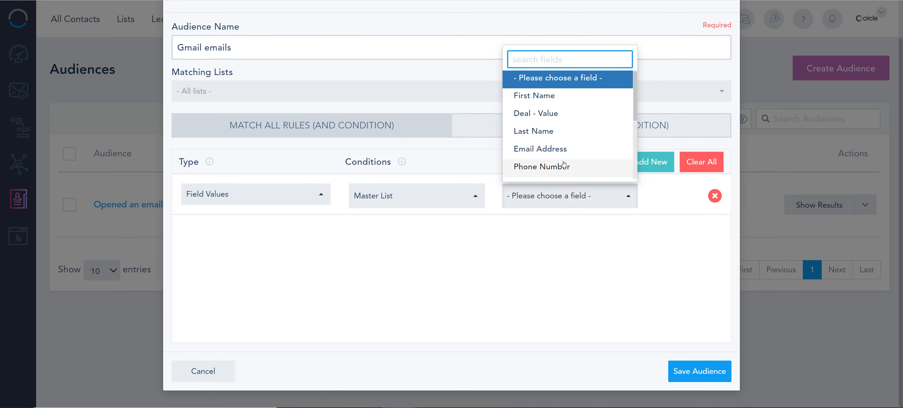
left_click(542, 95)
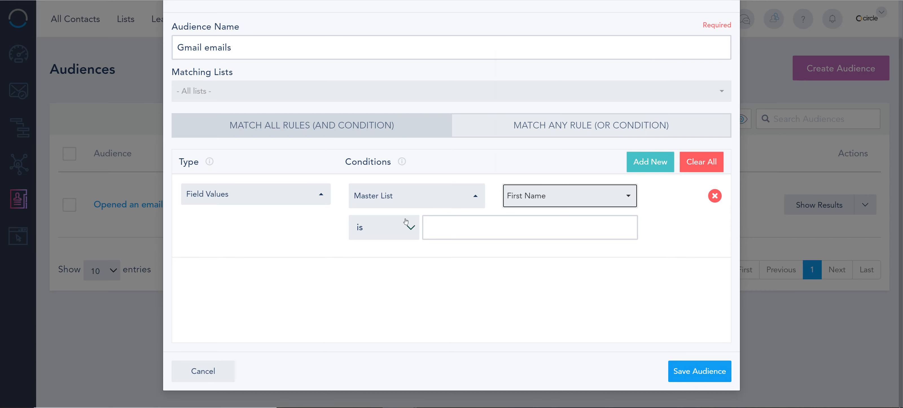
Set the First Name condition to "contains" and enter the first name to match.
left_click(444, 221)
left_click(408, 230)
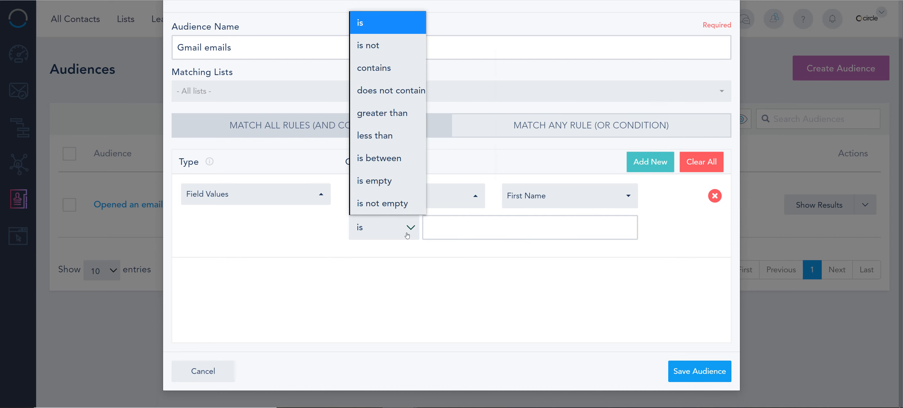
left_click(386, 68)
left_click(462, 233)
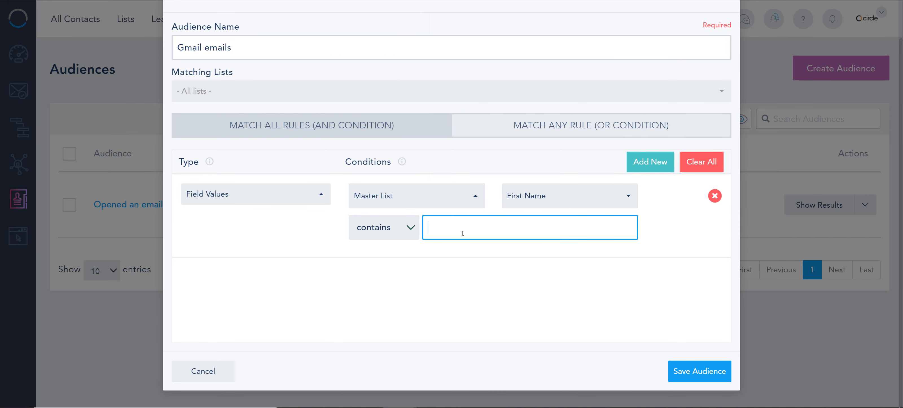
type("Rich")
left_click(424, 277)
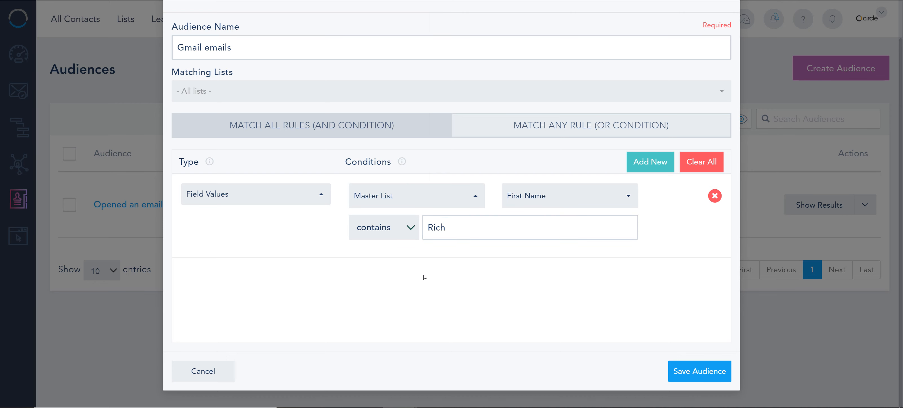
Add a second rule to the audience and set its type to Field Values.
left_click(633, 161)
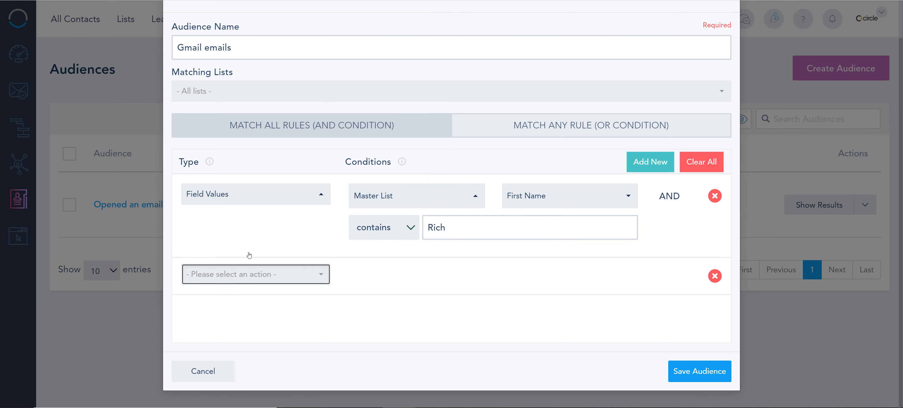
left_click(252, 275)
left_click(225, 116)
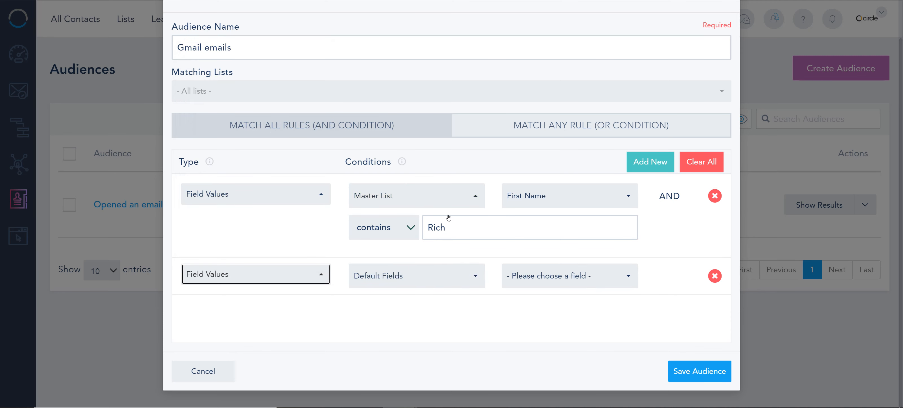
Look through the default fields available for the second rule and set its field source to Master List.
left_click(418, 280)
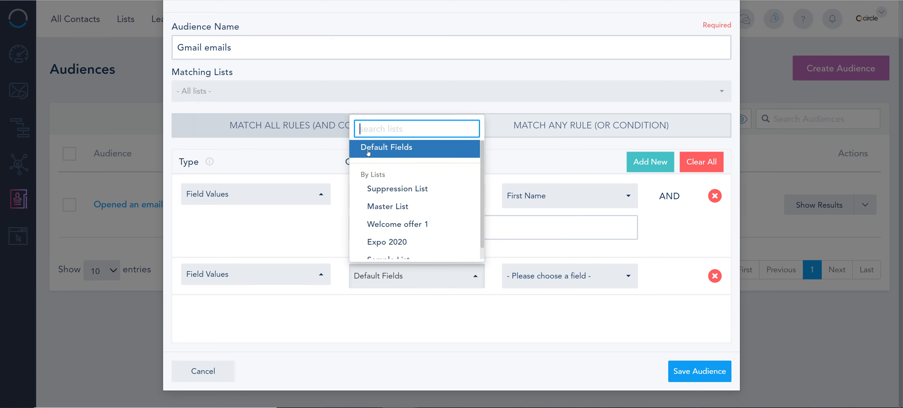
left_click(564, 275)
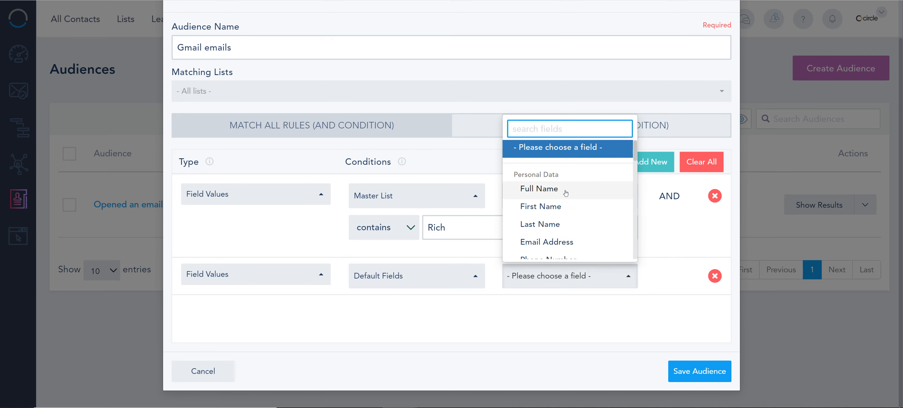
scroll(566, 194, "down", 1)
scroll(565, 194, "down", 10)
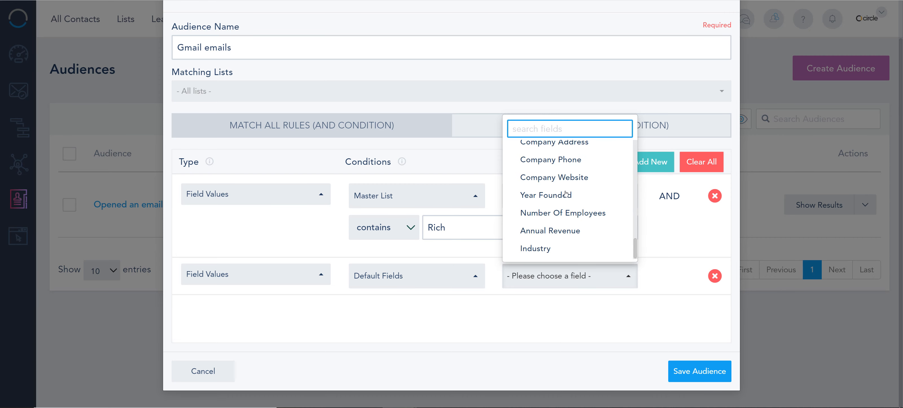
scroll(556, 227, "up", 10)
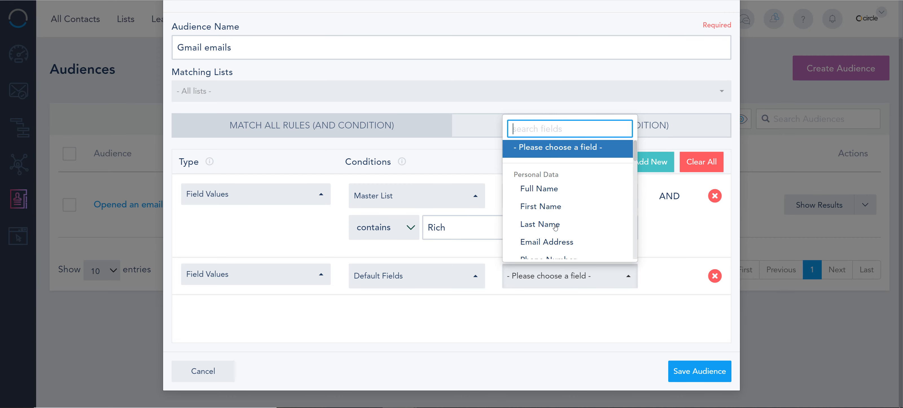
left_click(461, 279)
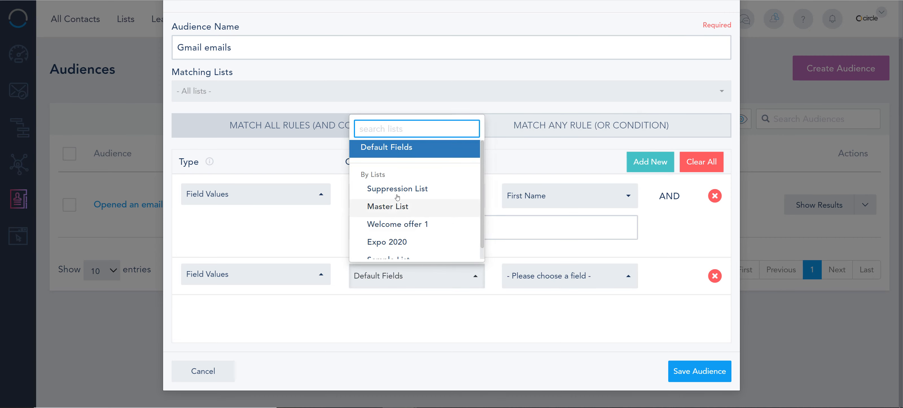
left_click(392, 207)
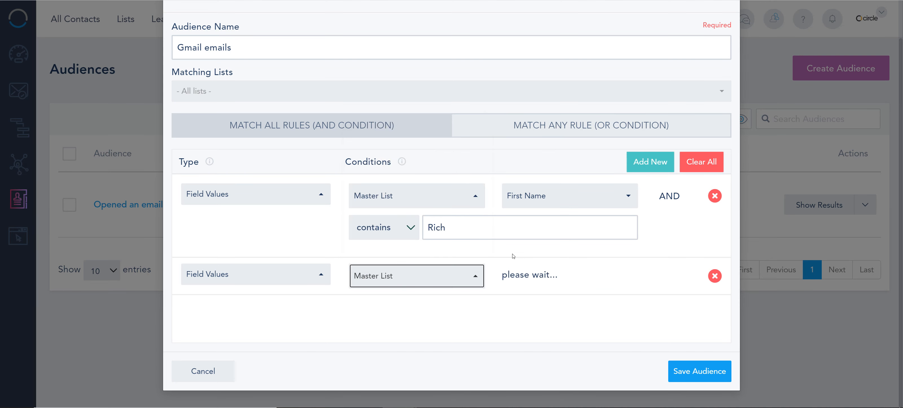
Choose Number Of Employees as the second rule's field and compare its values and conditions with those of the First Name rule.
left_click(546, 276)
scroll(554, 223, "down", 2)
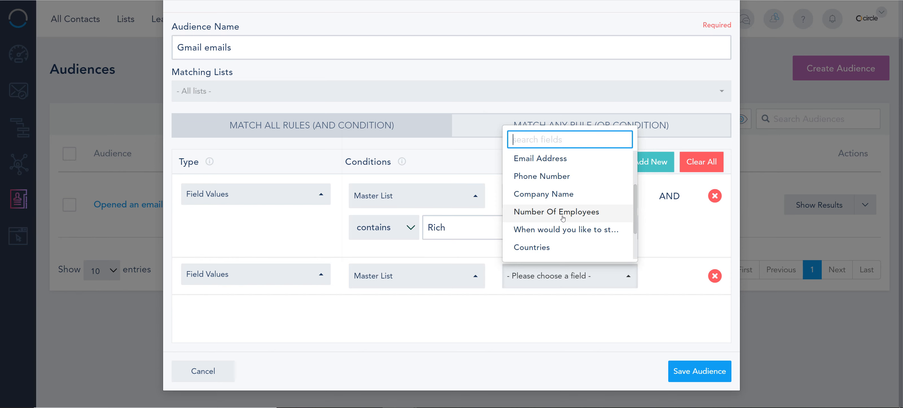
left_click(562, 217)
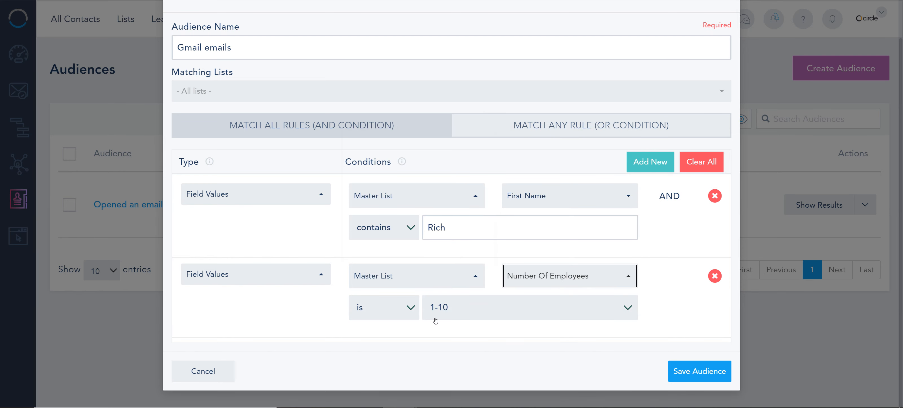
left_click(464, 310)
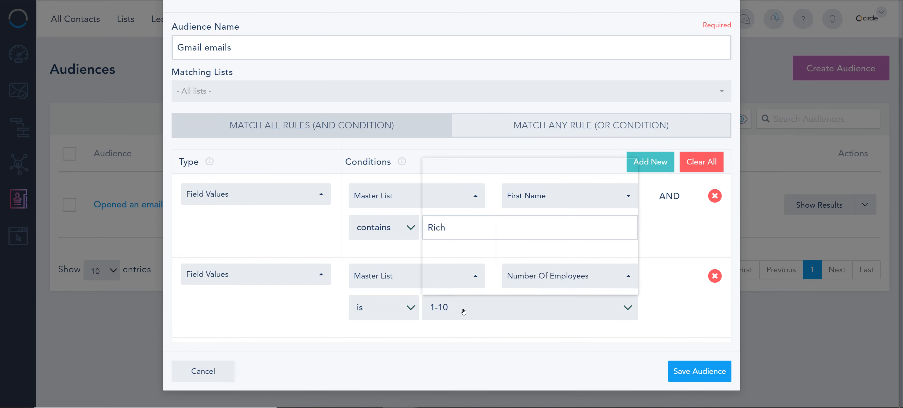
left_click(388, 311)
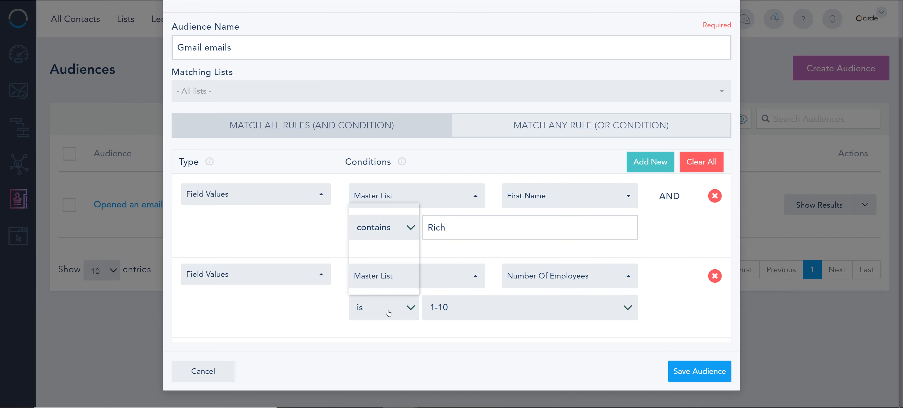
left_click(388, 311)
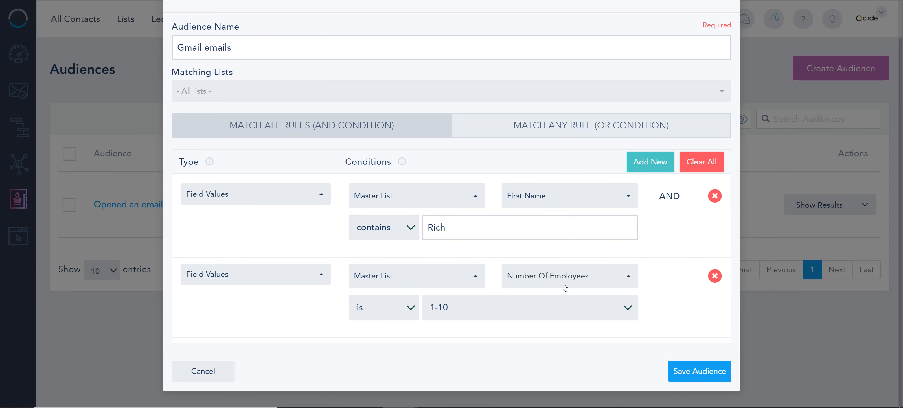
left_click(406, 225)
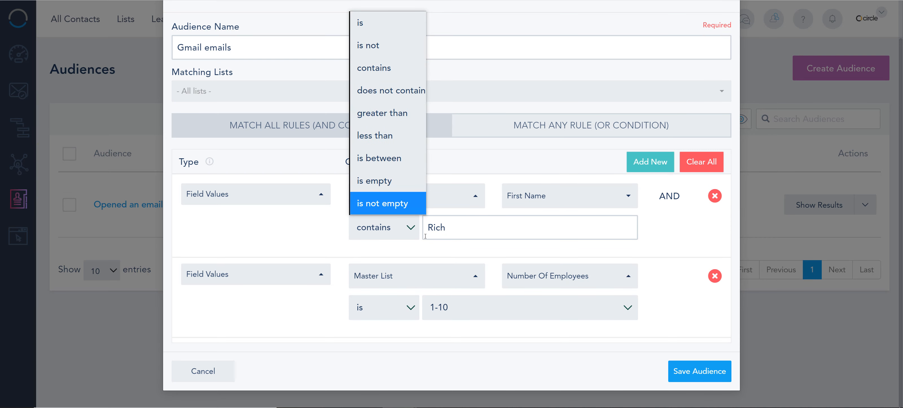
left_click(524, 263)
Switch the second rule to the "When would you like to sta..." field, is after 01/13/2021, and look through the static and Dynamic Compare date conditions.
left_click(531, 274)
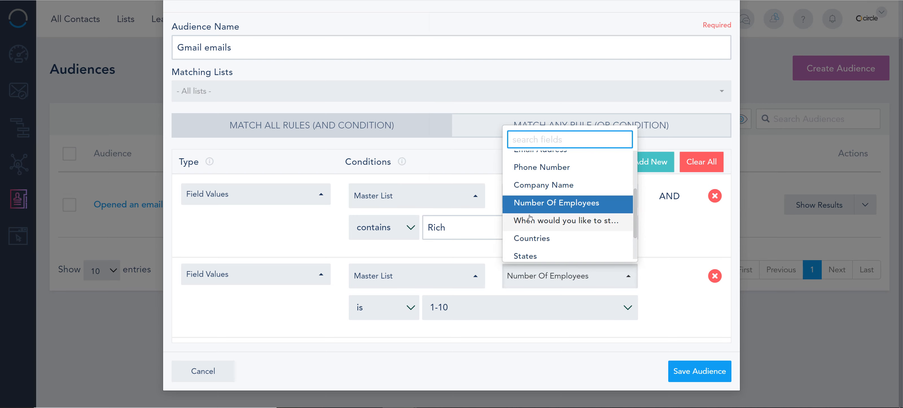
left_click(534, 229)
left_click(405, 314)
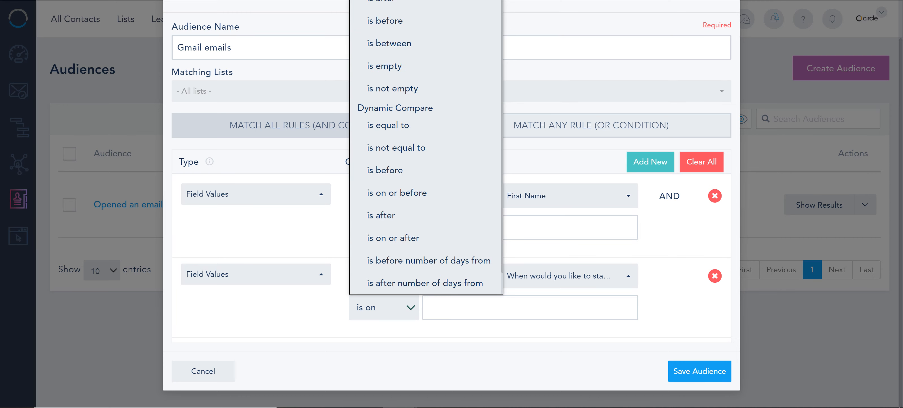
left_click(477, 218)
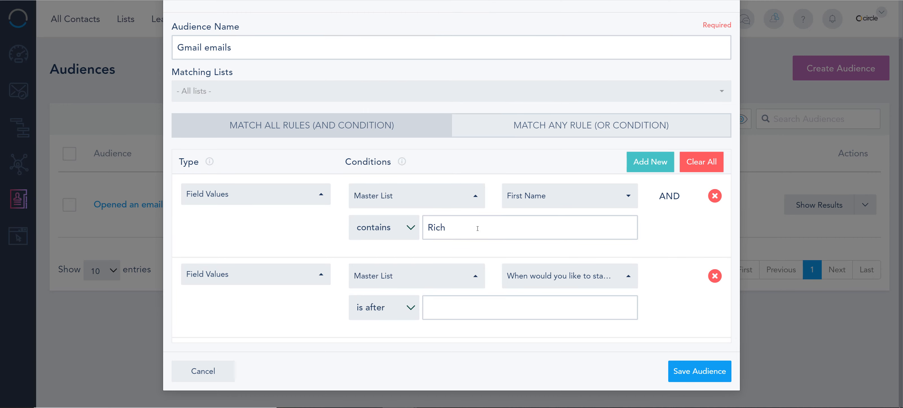
left_click(466, 307)
left_click(410, 308)
scroll(407, 308, "up", 2)
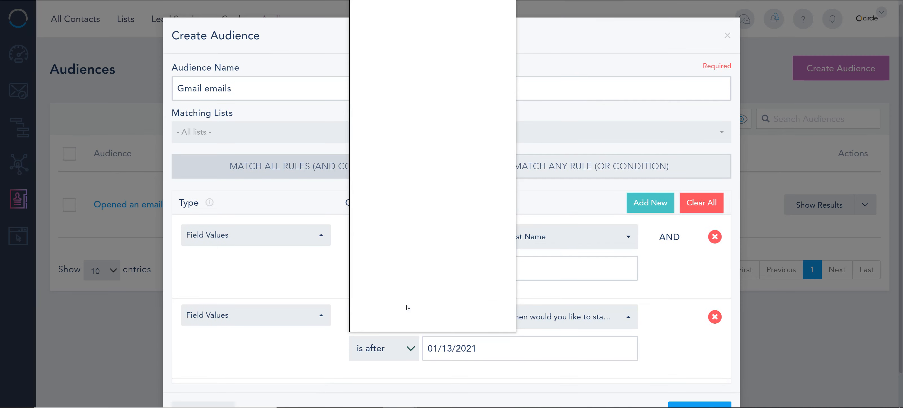
left_click(408, 347)
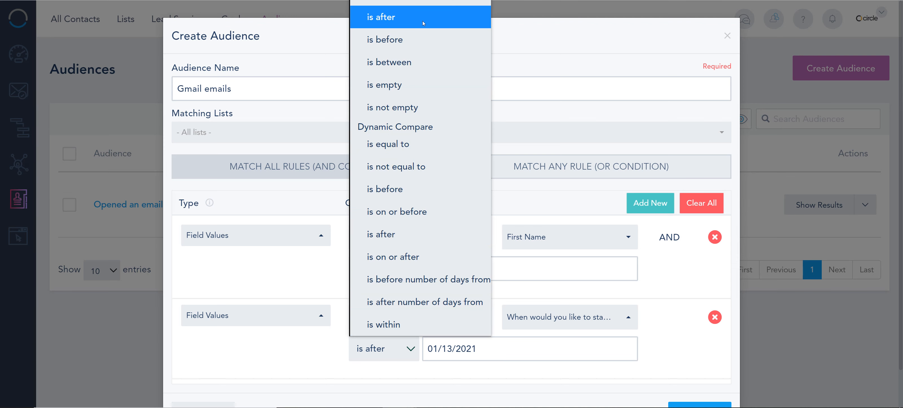
left_click(644, 295)
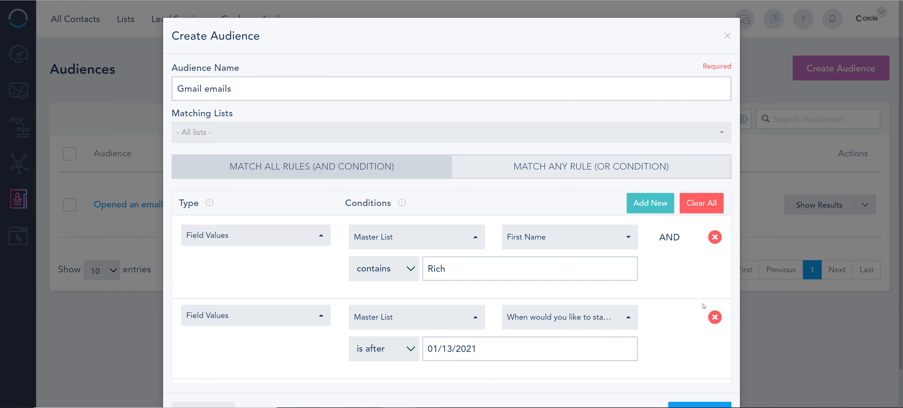
Remove the second rule from the audience and change the remaining rule's field source to Default Fields.
left_click(715, 317)
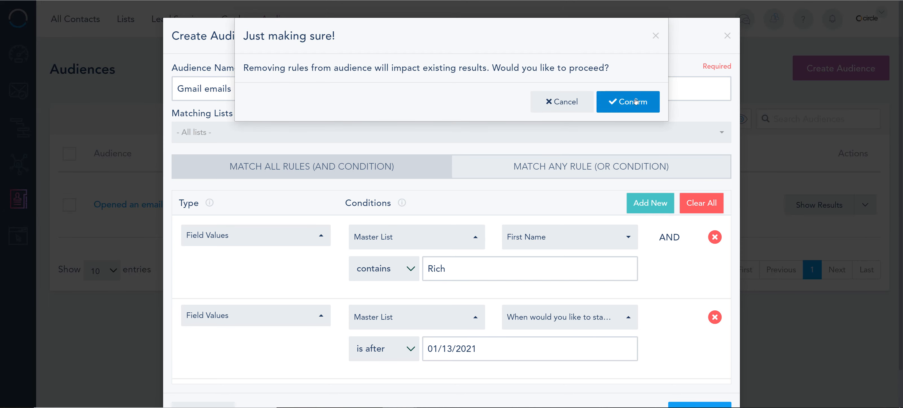
left_click(628, 101)
left_click(564, 243)
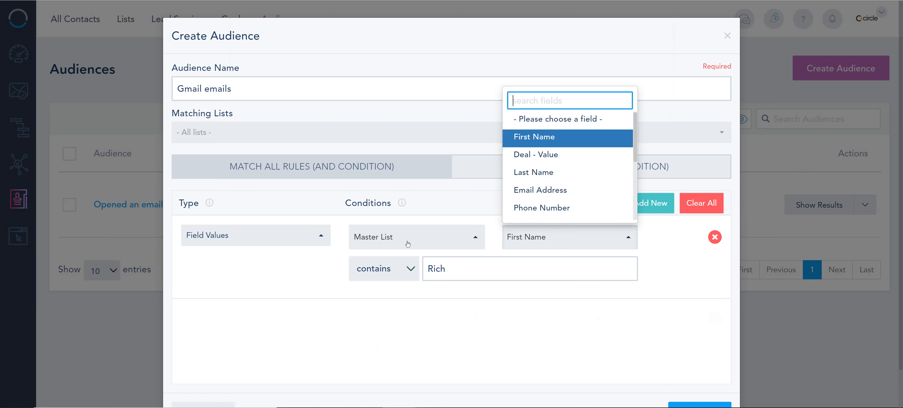
left_click(436, 232)
scroll(408, 122, "up", 1)
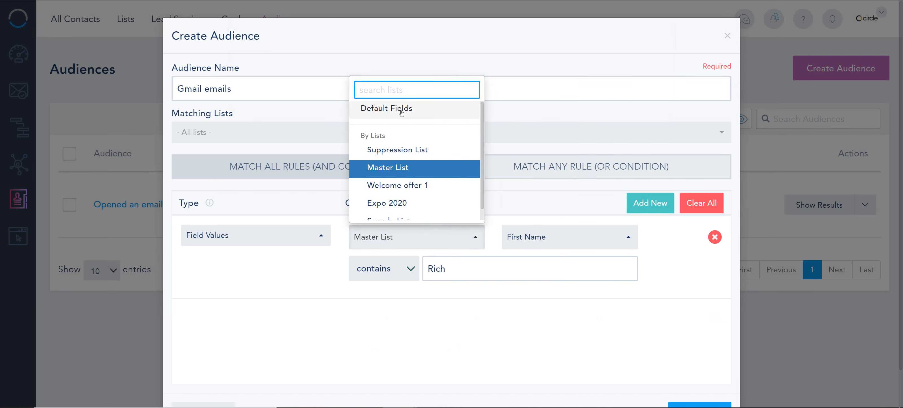
left_click(408, 110)
Set the rule to match contacts whose Email Address contains "gmail".
left_click(532, 242)
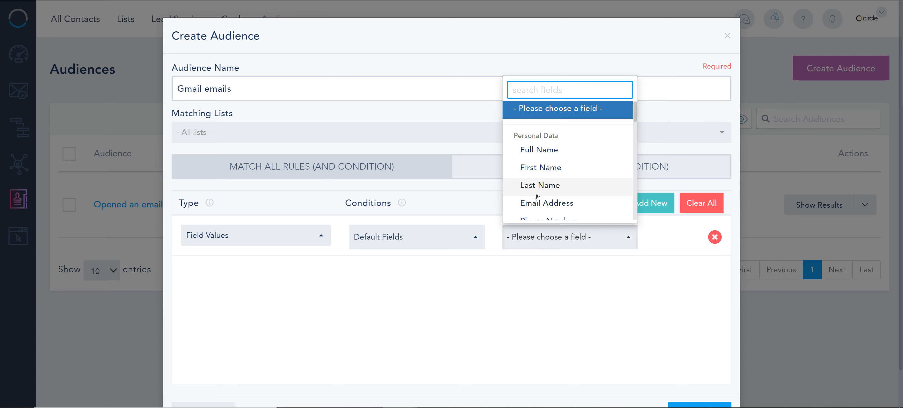
type("ema")
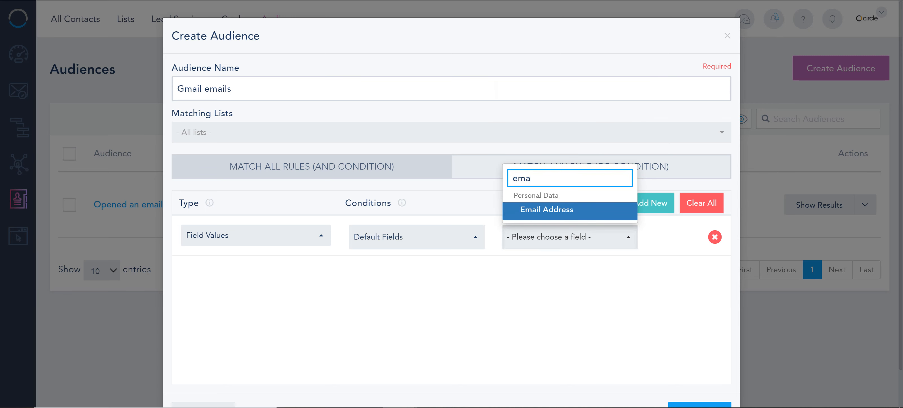
left_click(543, 210)
left_click(381, 275)
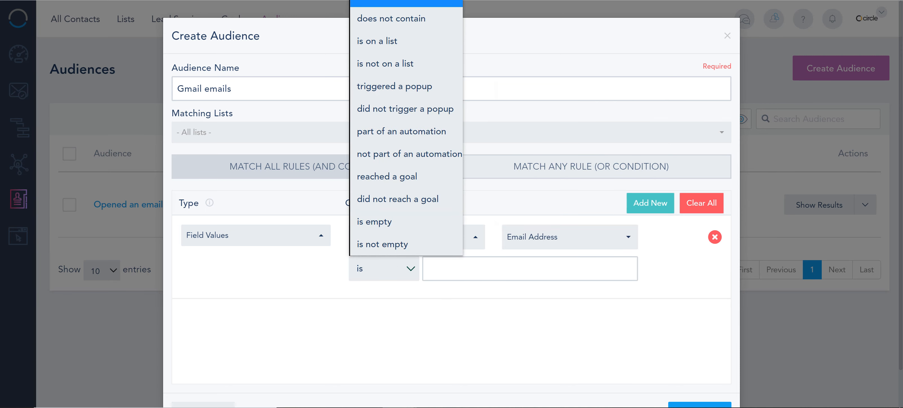
left_click(403, 3)
left_click(465, 269)
type("gmail")
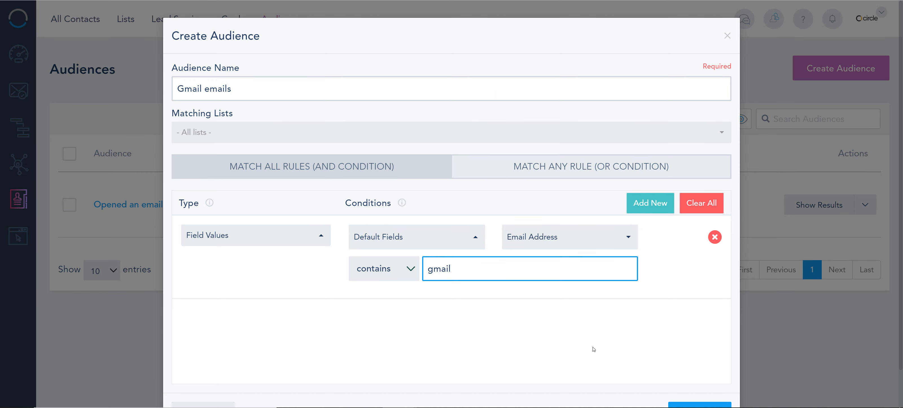
Save the "Gmail emails" audience and check its processing status in the audience list.
scroll(593, 349, "down", 2)
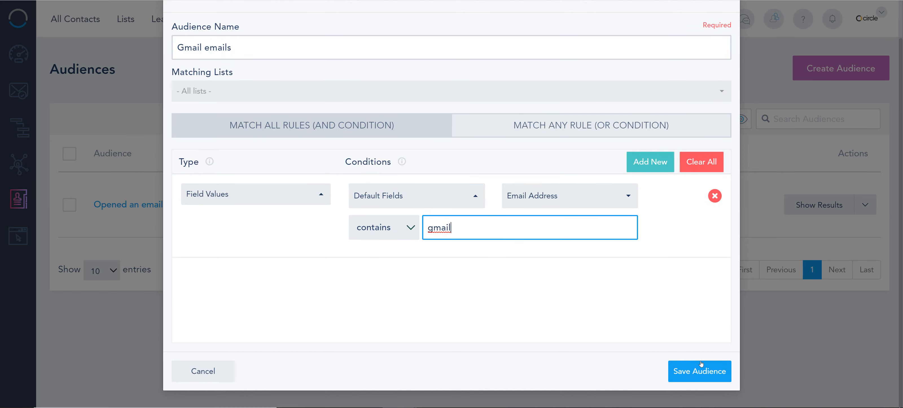
left_click(700, 362)
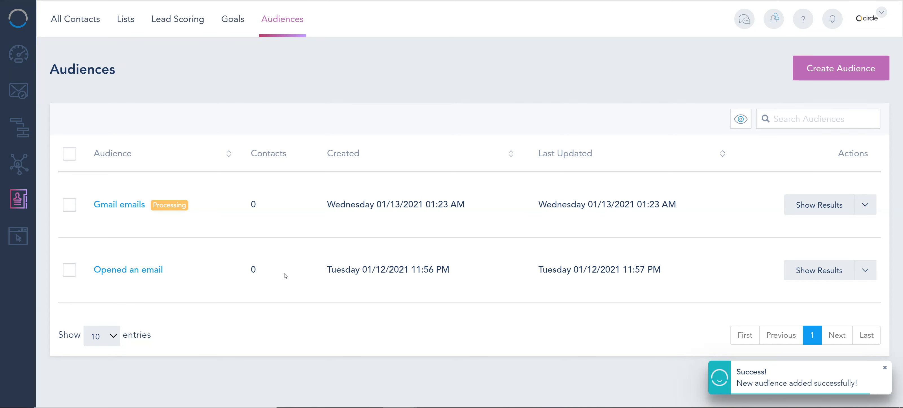
left_click_drag(200, 211, 151, 210)
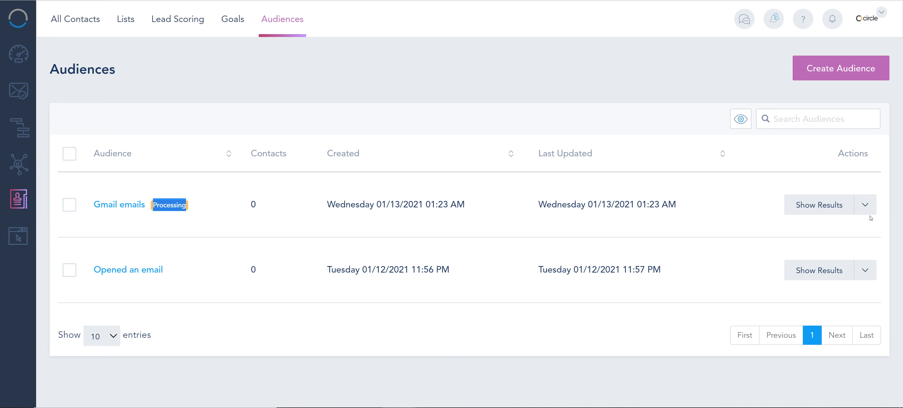
Filter All Contacts by the "Gmail emails" audience and examine the email domains of the matching contacts.
left_click(76, 19)
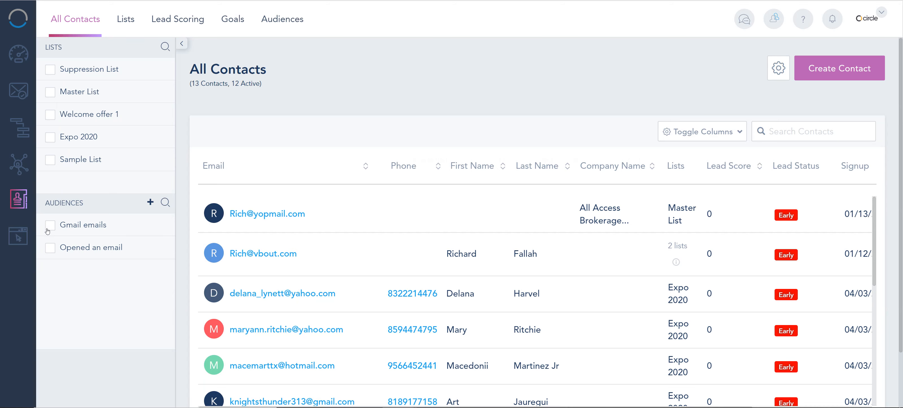
left_click(49, 229)
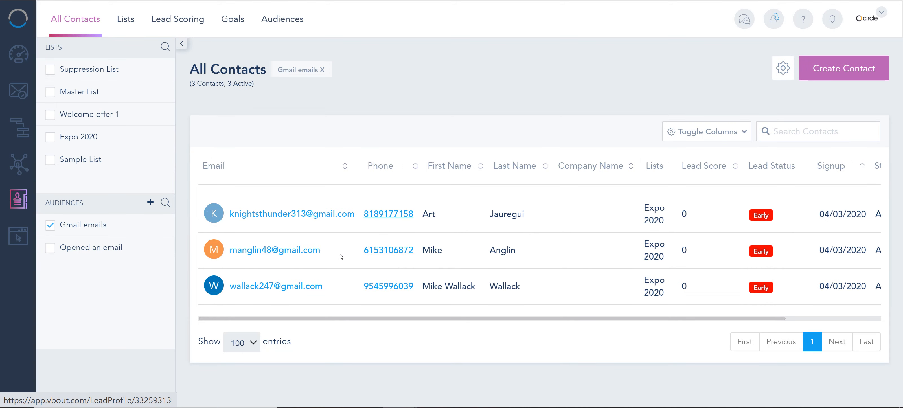
left_click_drag(320, 251, 283, 255)
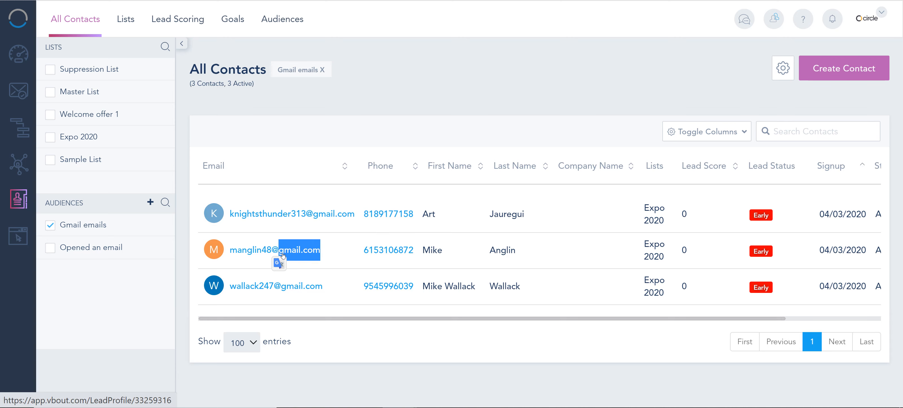